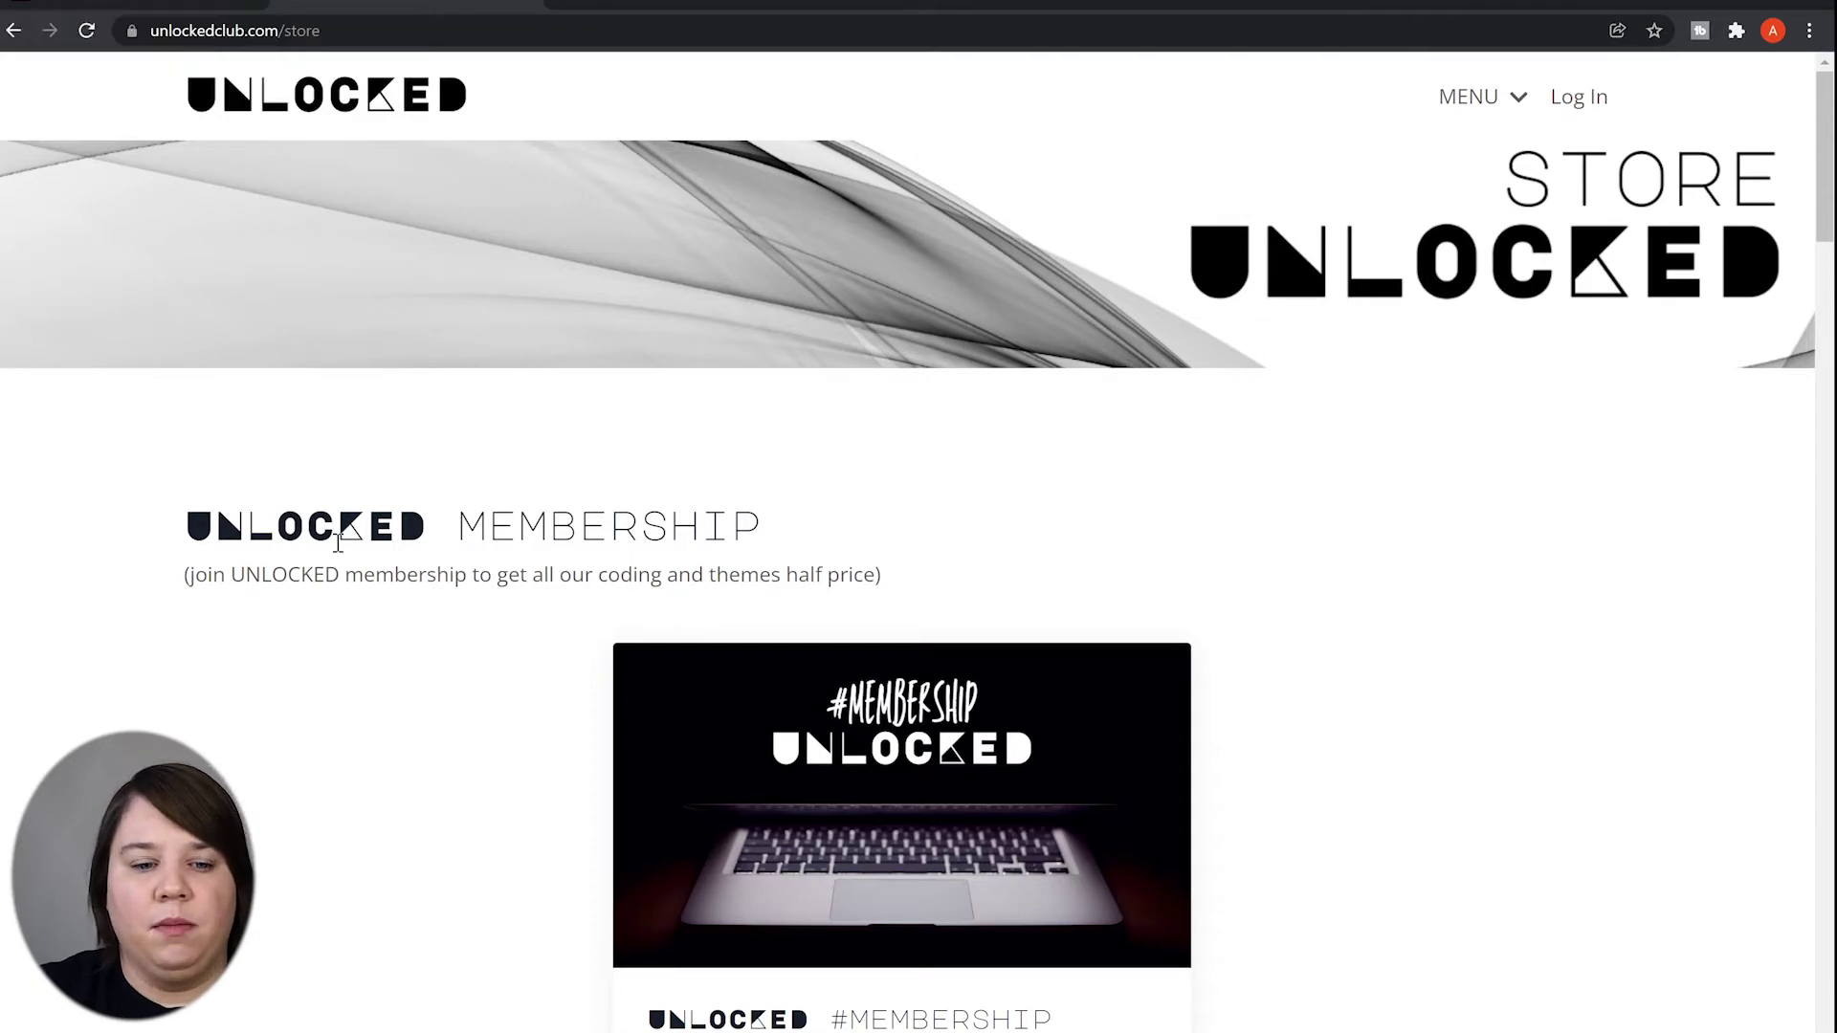
- Scroll the Unlocked Club store to Product & Site Themes and open the Momentum theme card
scroll(325, 564, down, 1)
scroll(197, 508, up, 1)
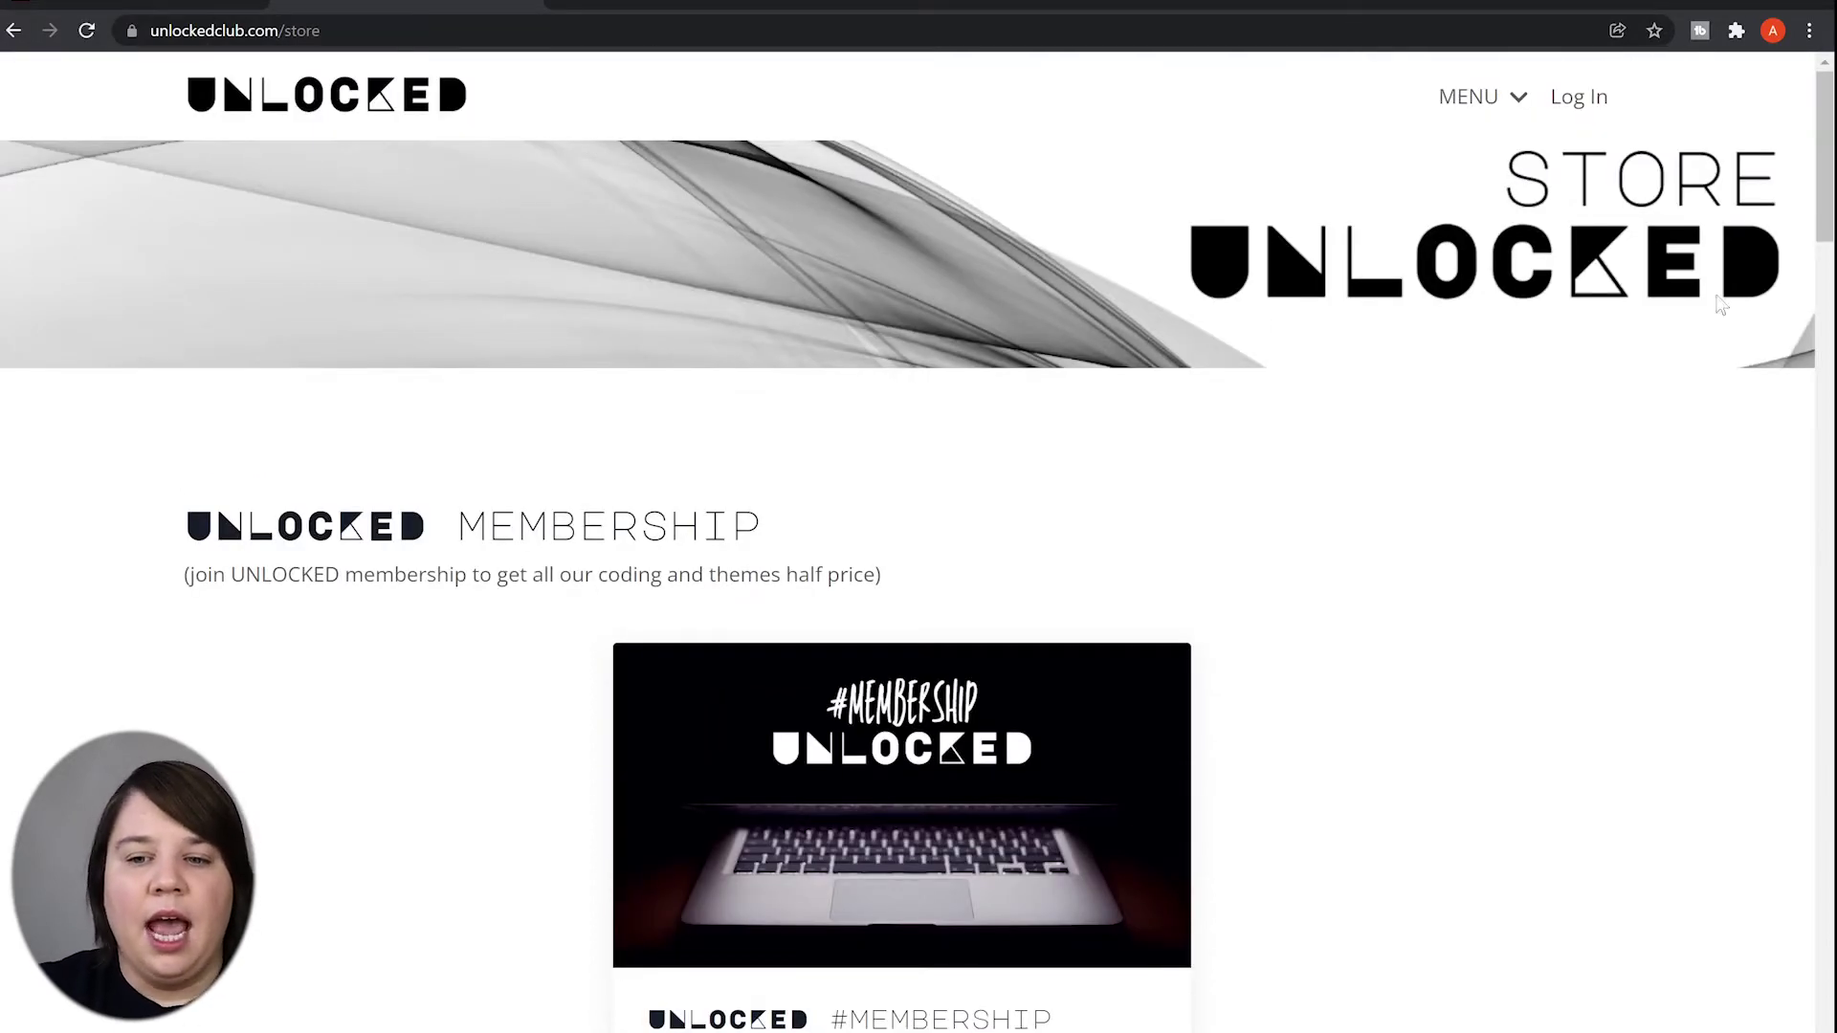
scroll(1629, 572, down, 1)
scroll(1629, 573, down, 5)
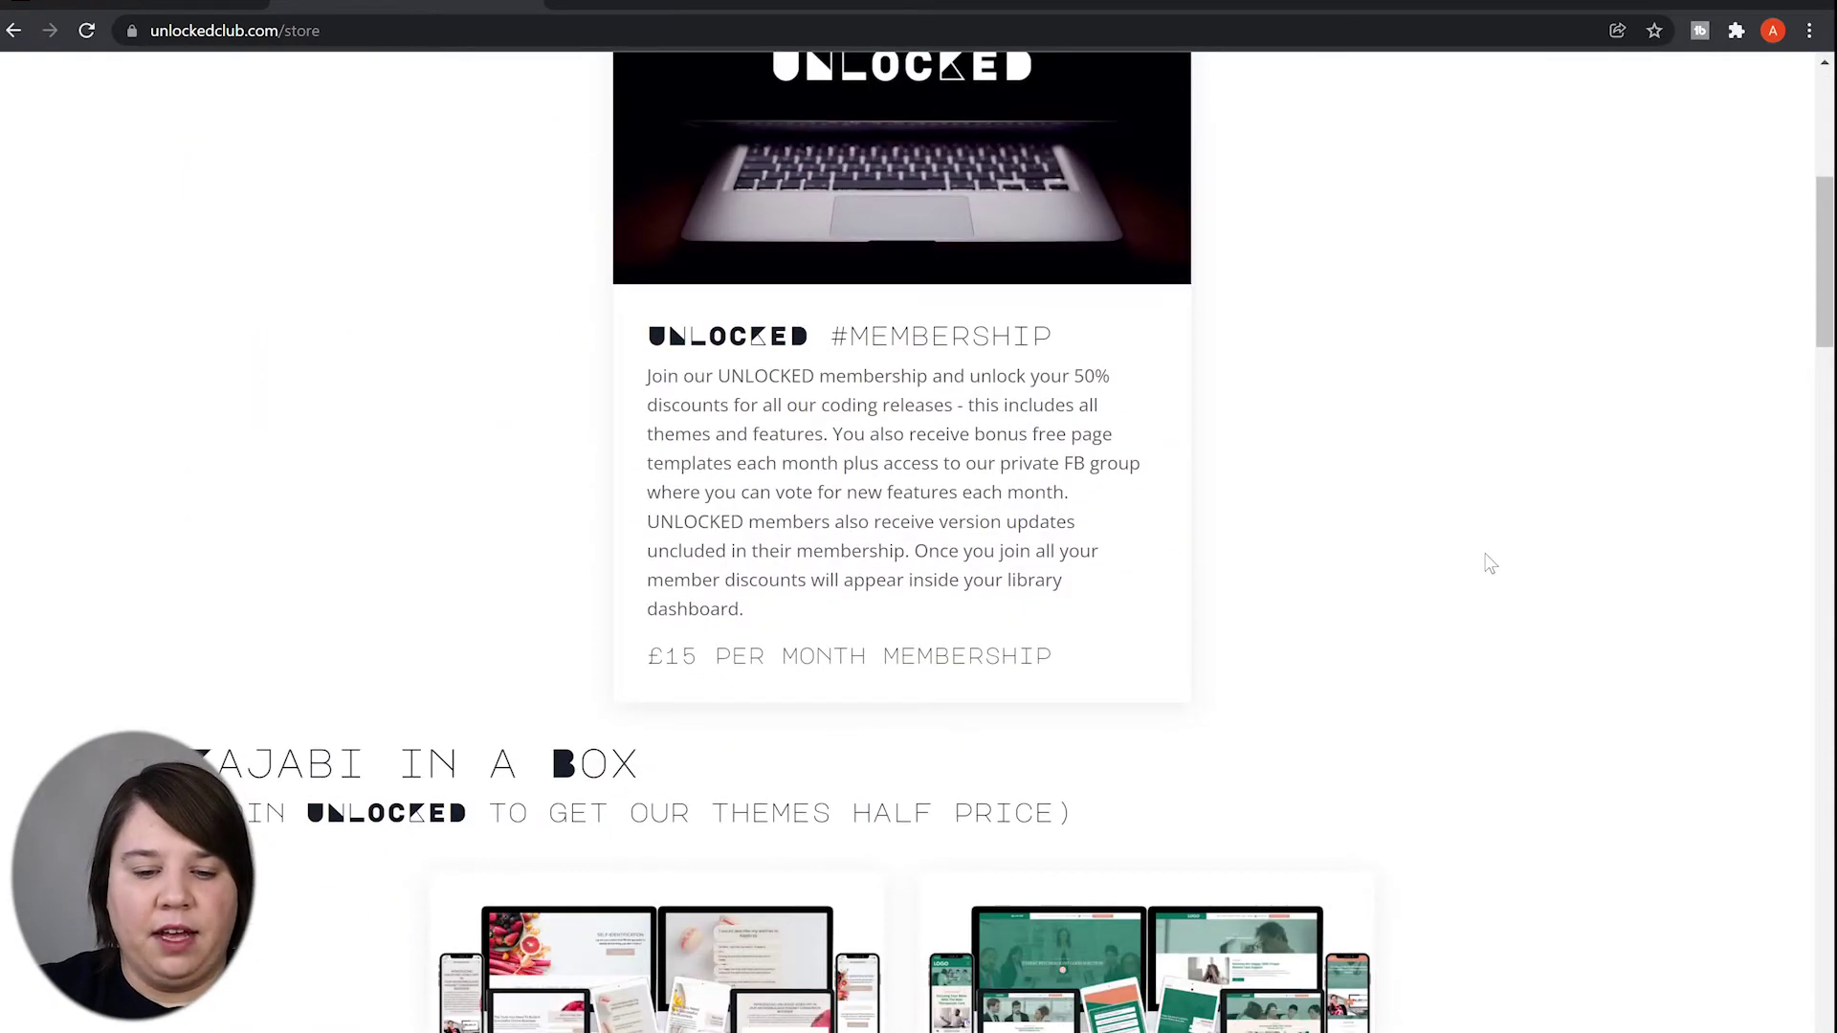
scroll(1483, 563, up, 8)
scroll(575, 960, down, 1)
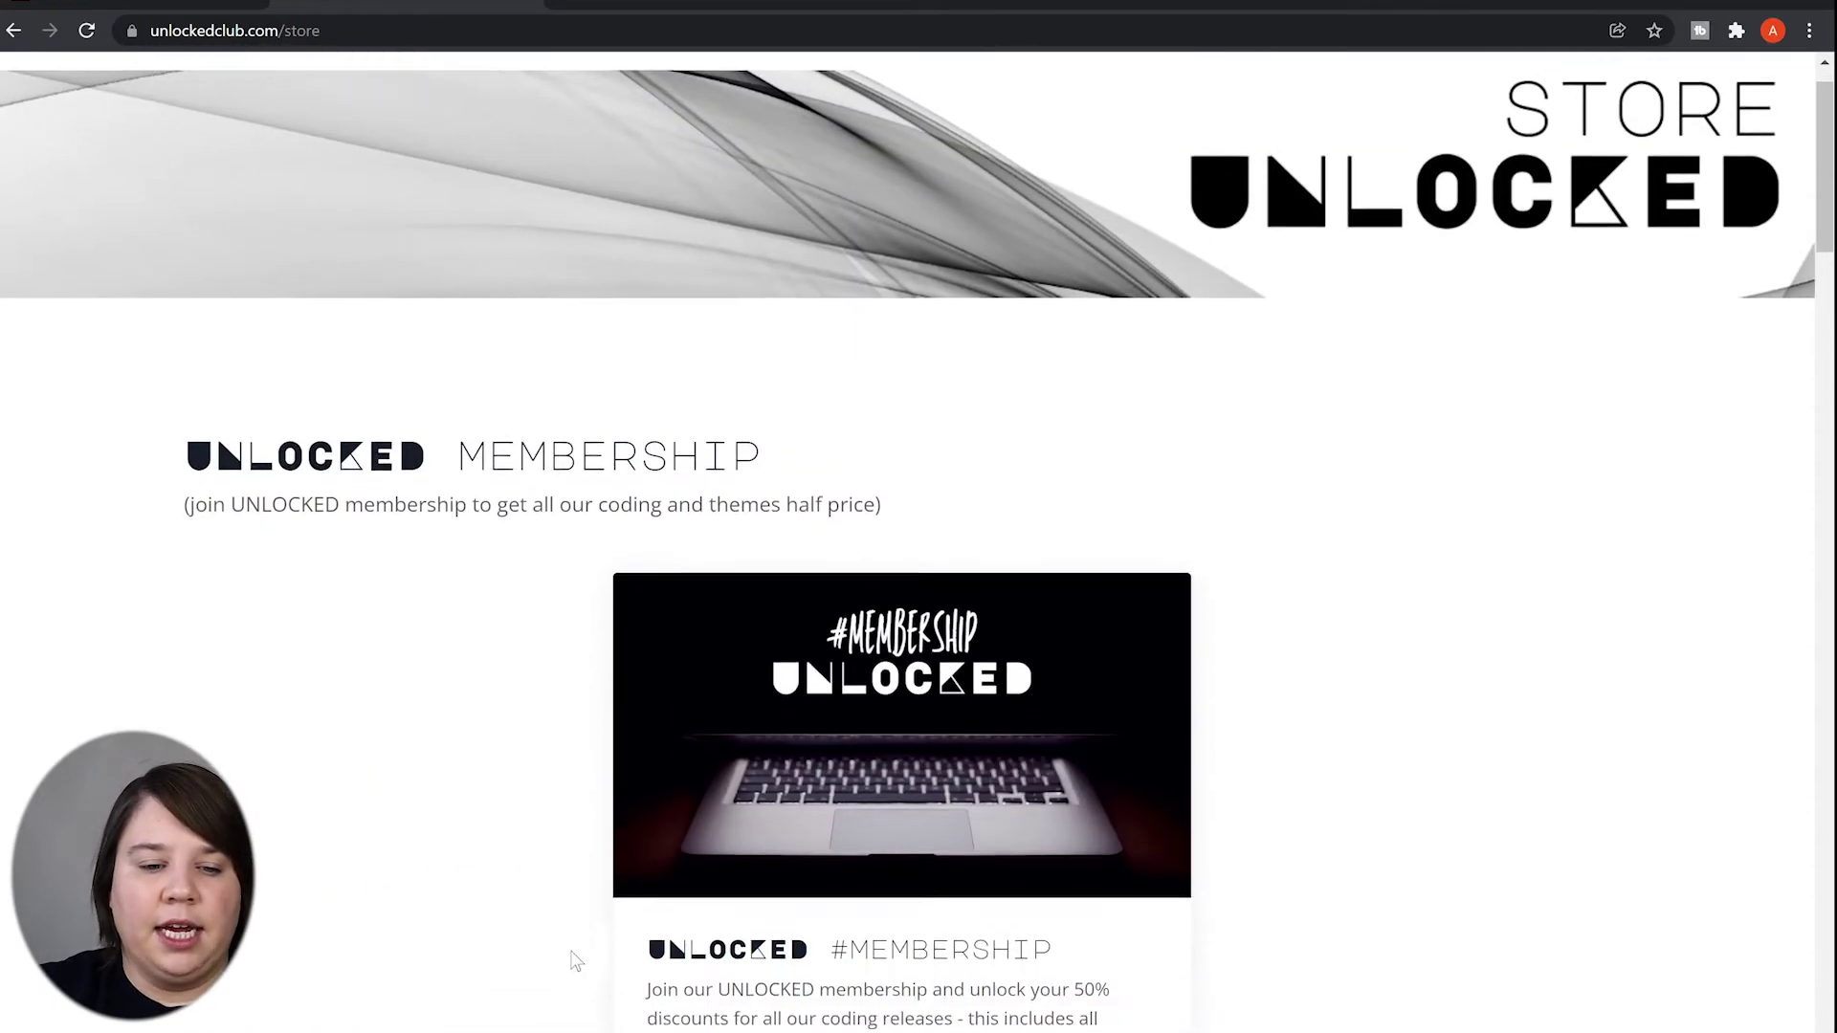
scroll(923, 763, down, 4)
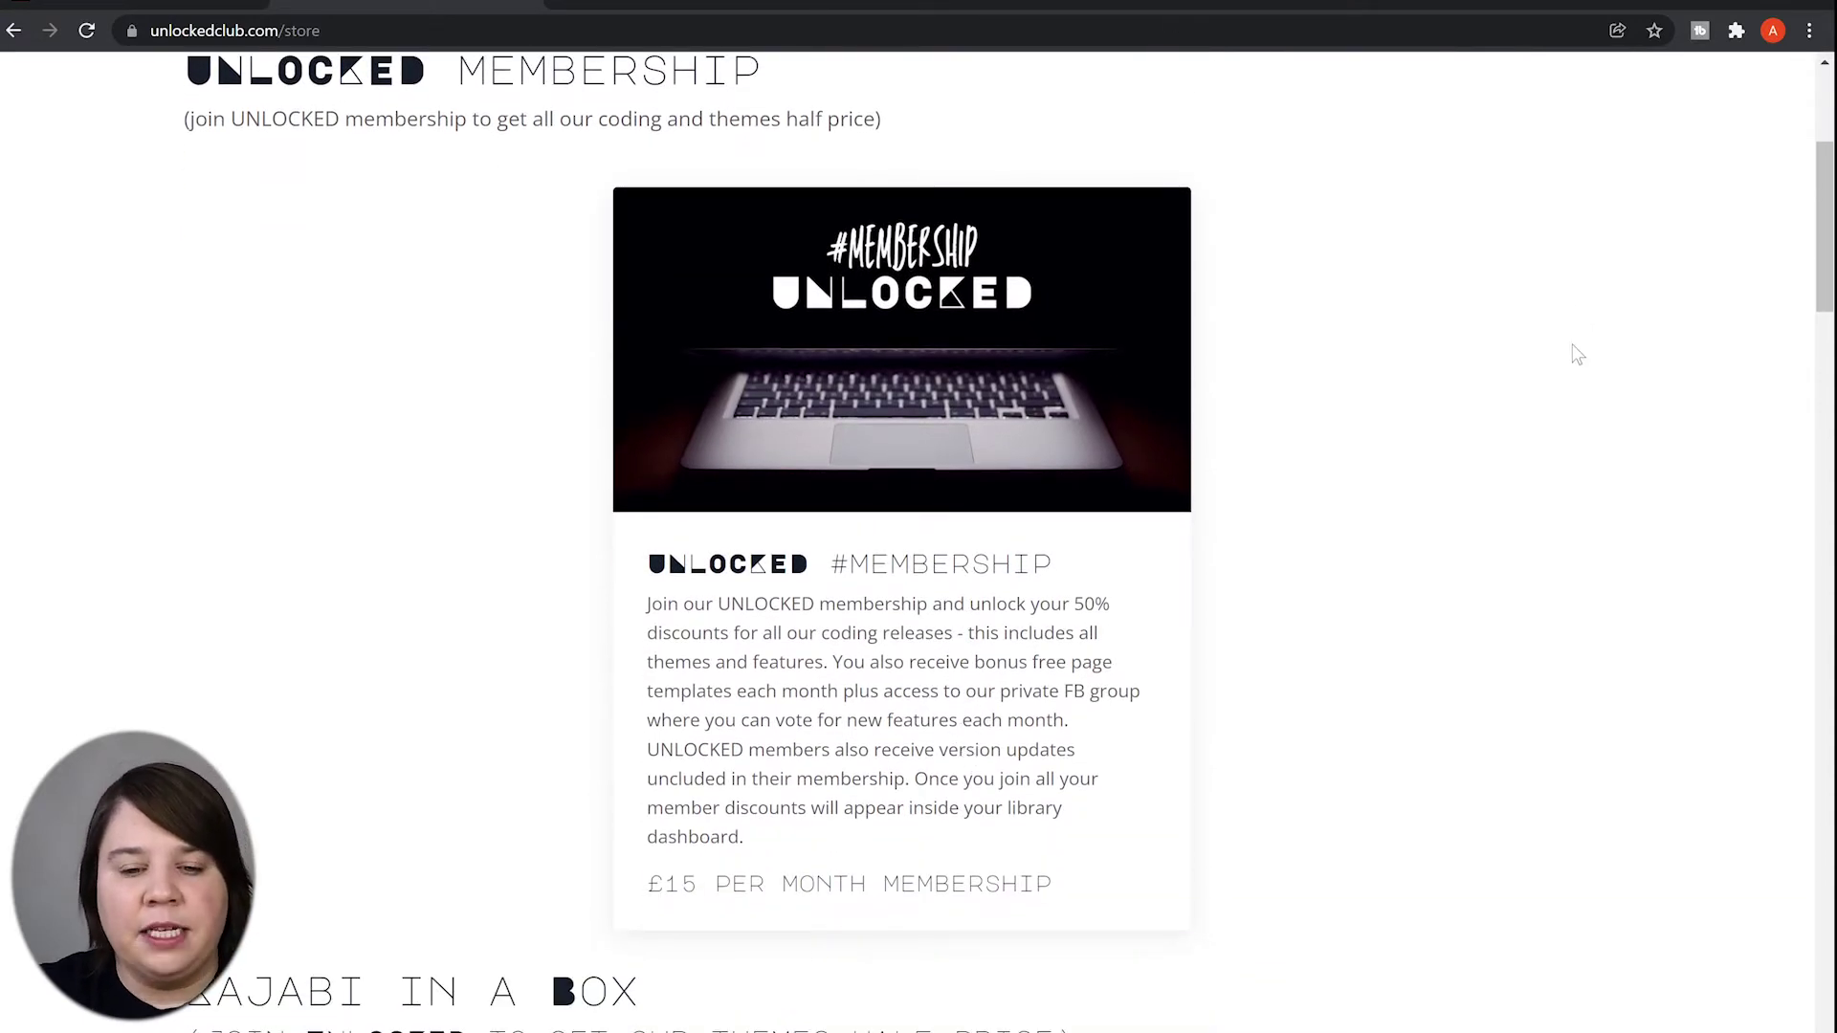
scroll(1483, 520, down, 3)
scroll(1483, 520, down, 12)
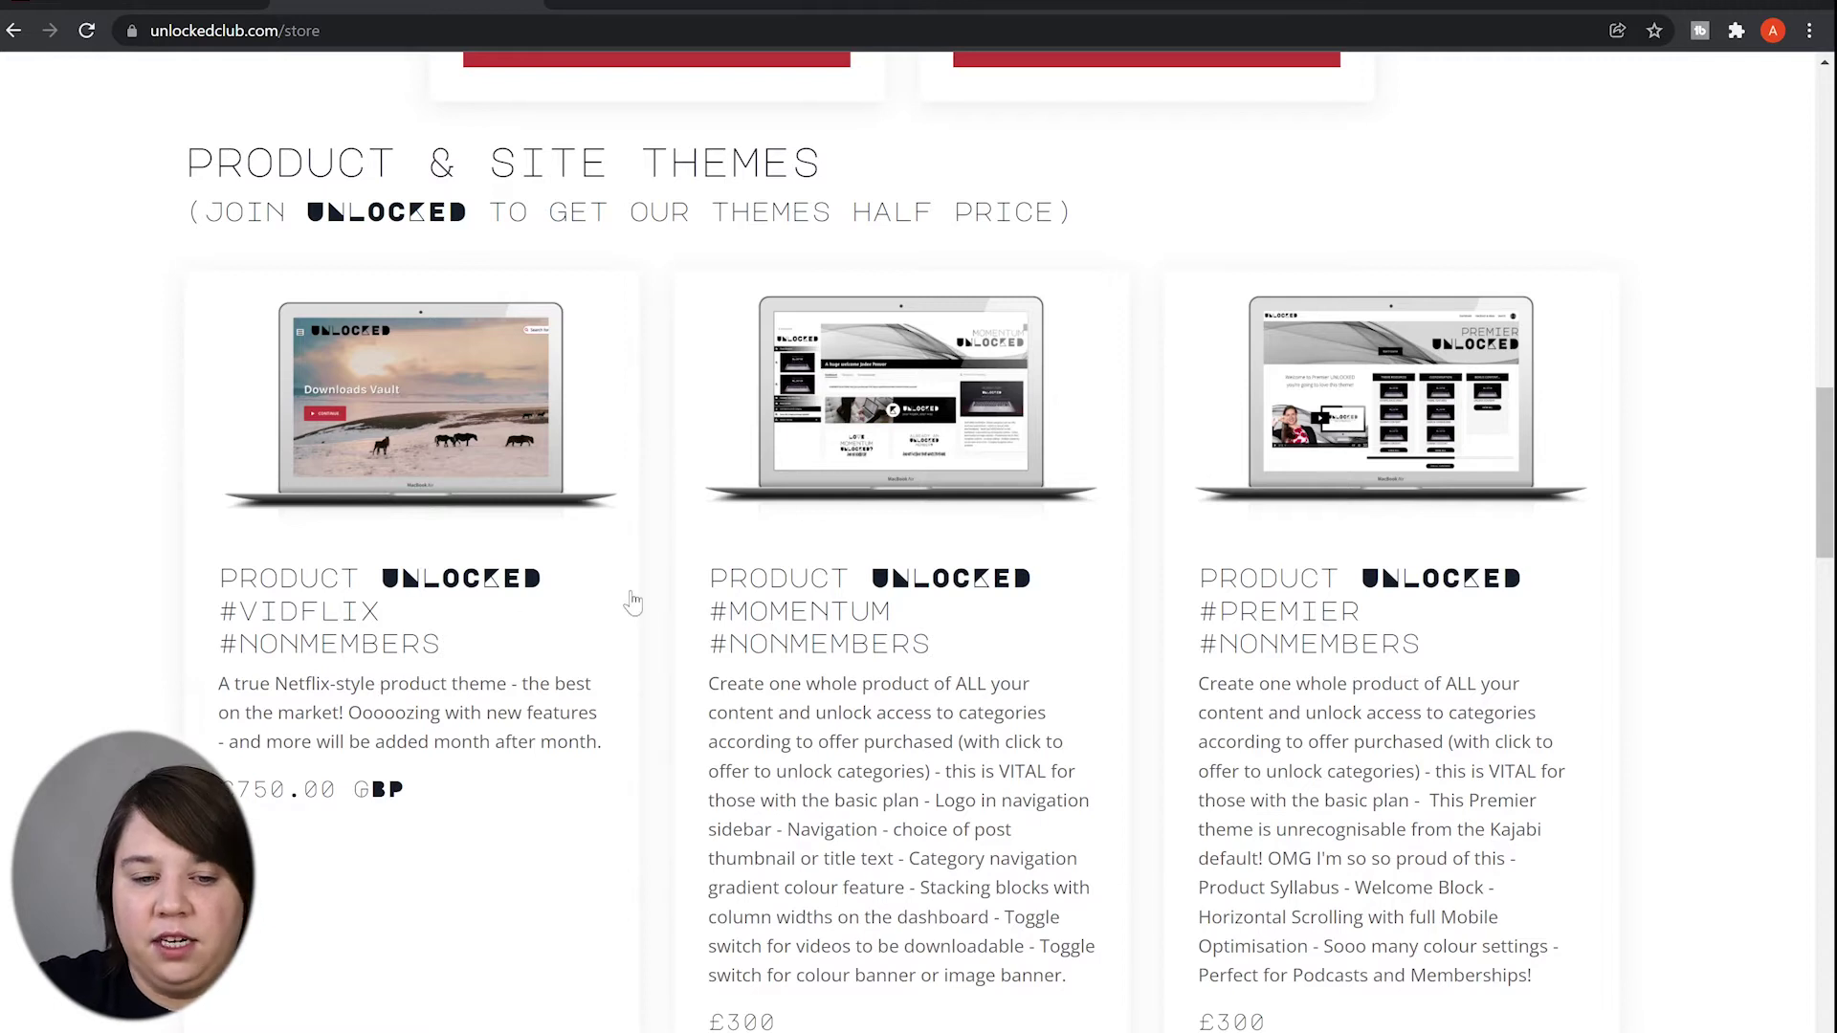
click(842, 593)
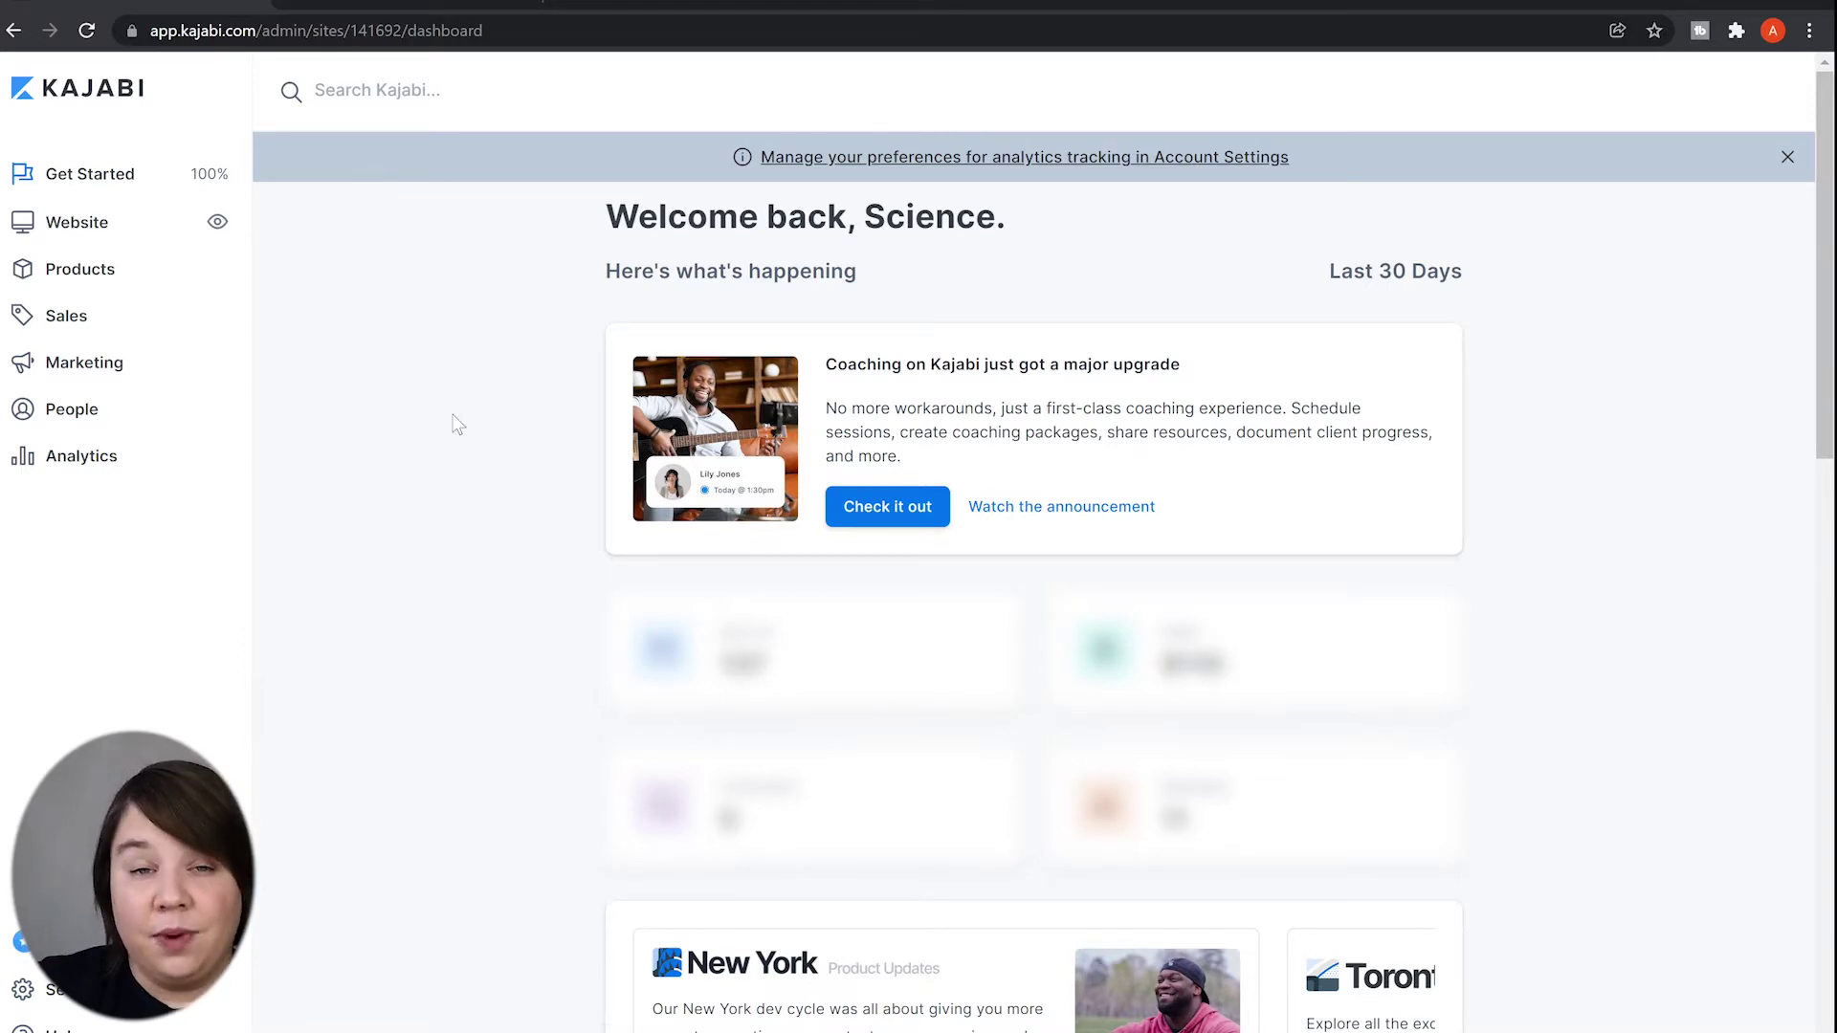
- Open the Templates product's Customize settings and preview its live Momentum Unlocked V3 0 theme
click(91, 268)
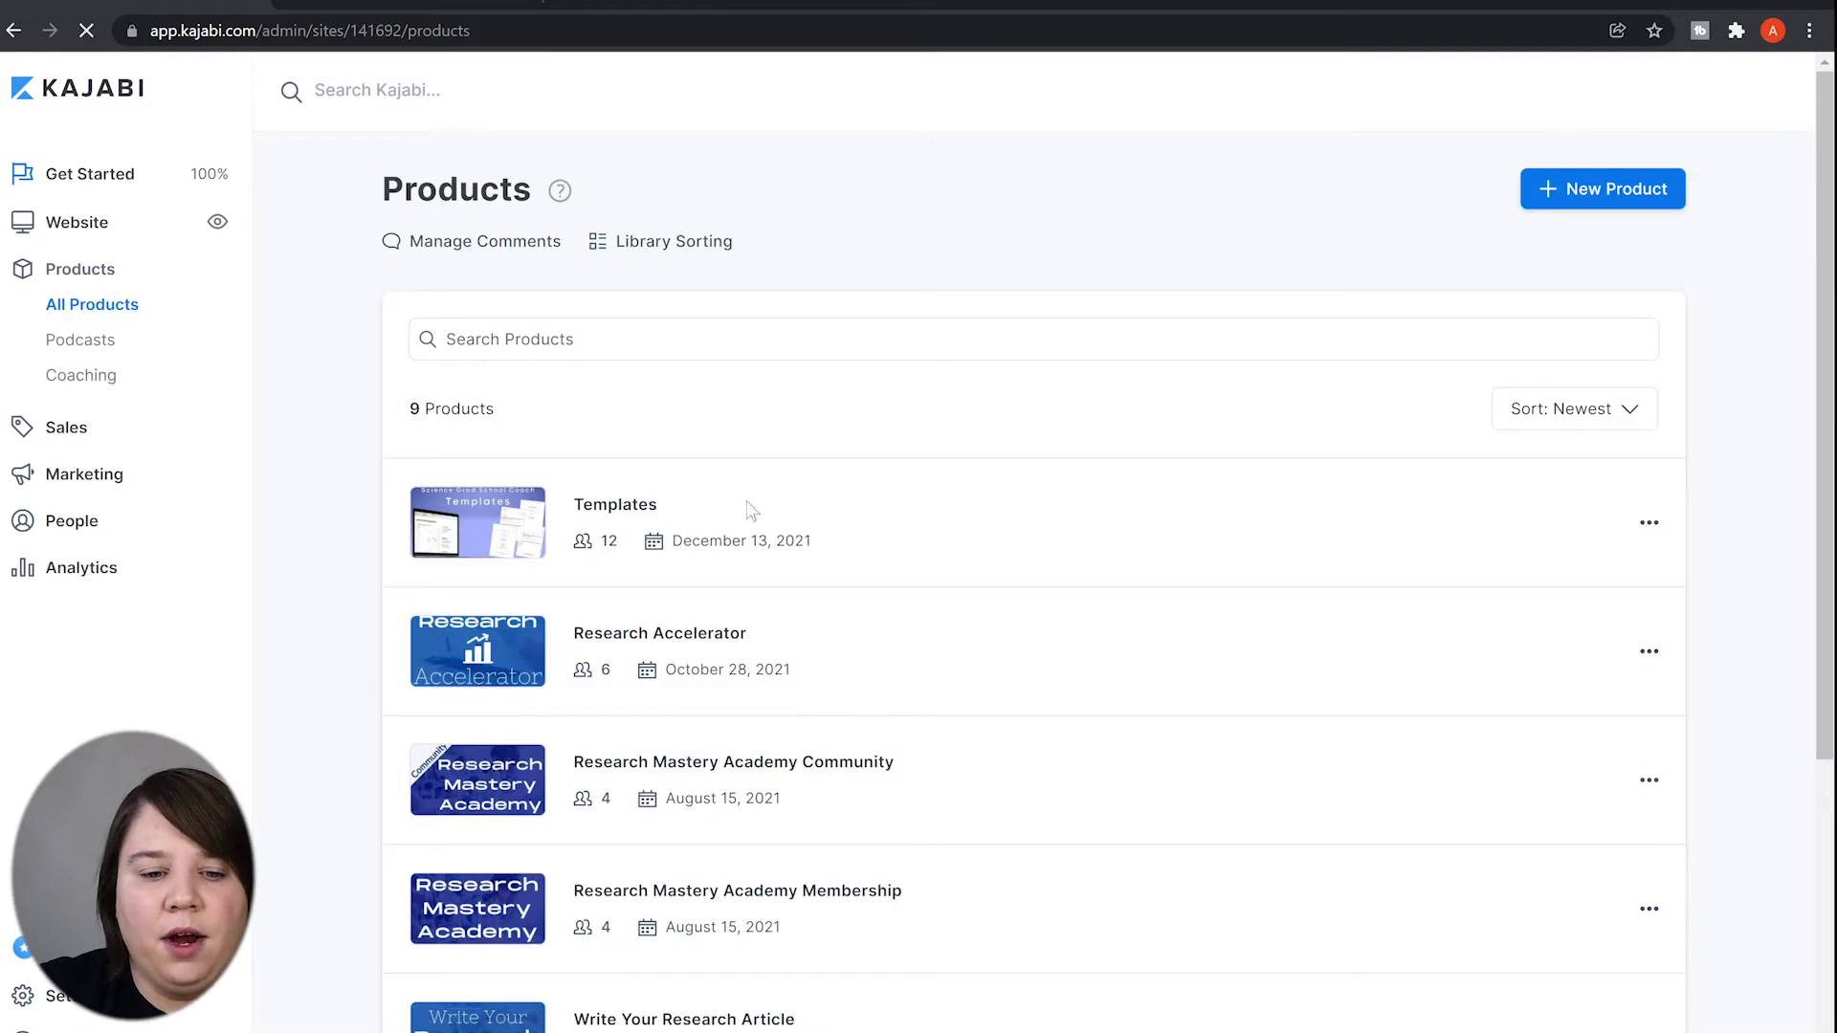
click(592, 507)
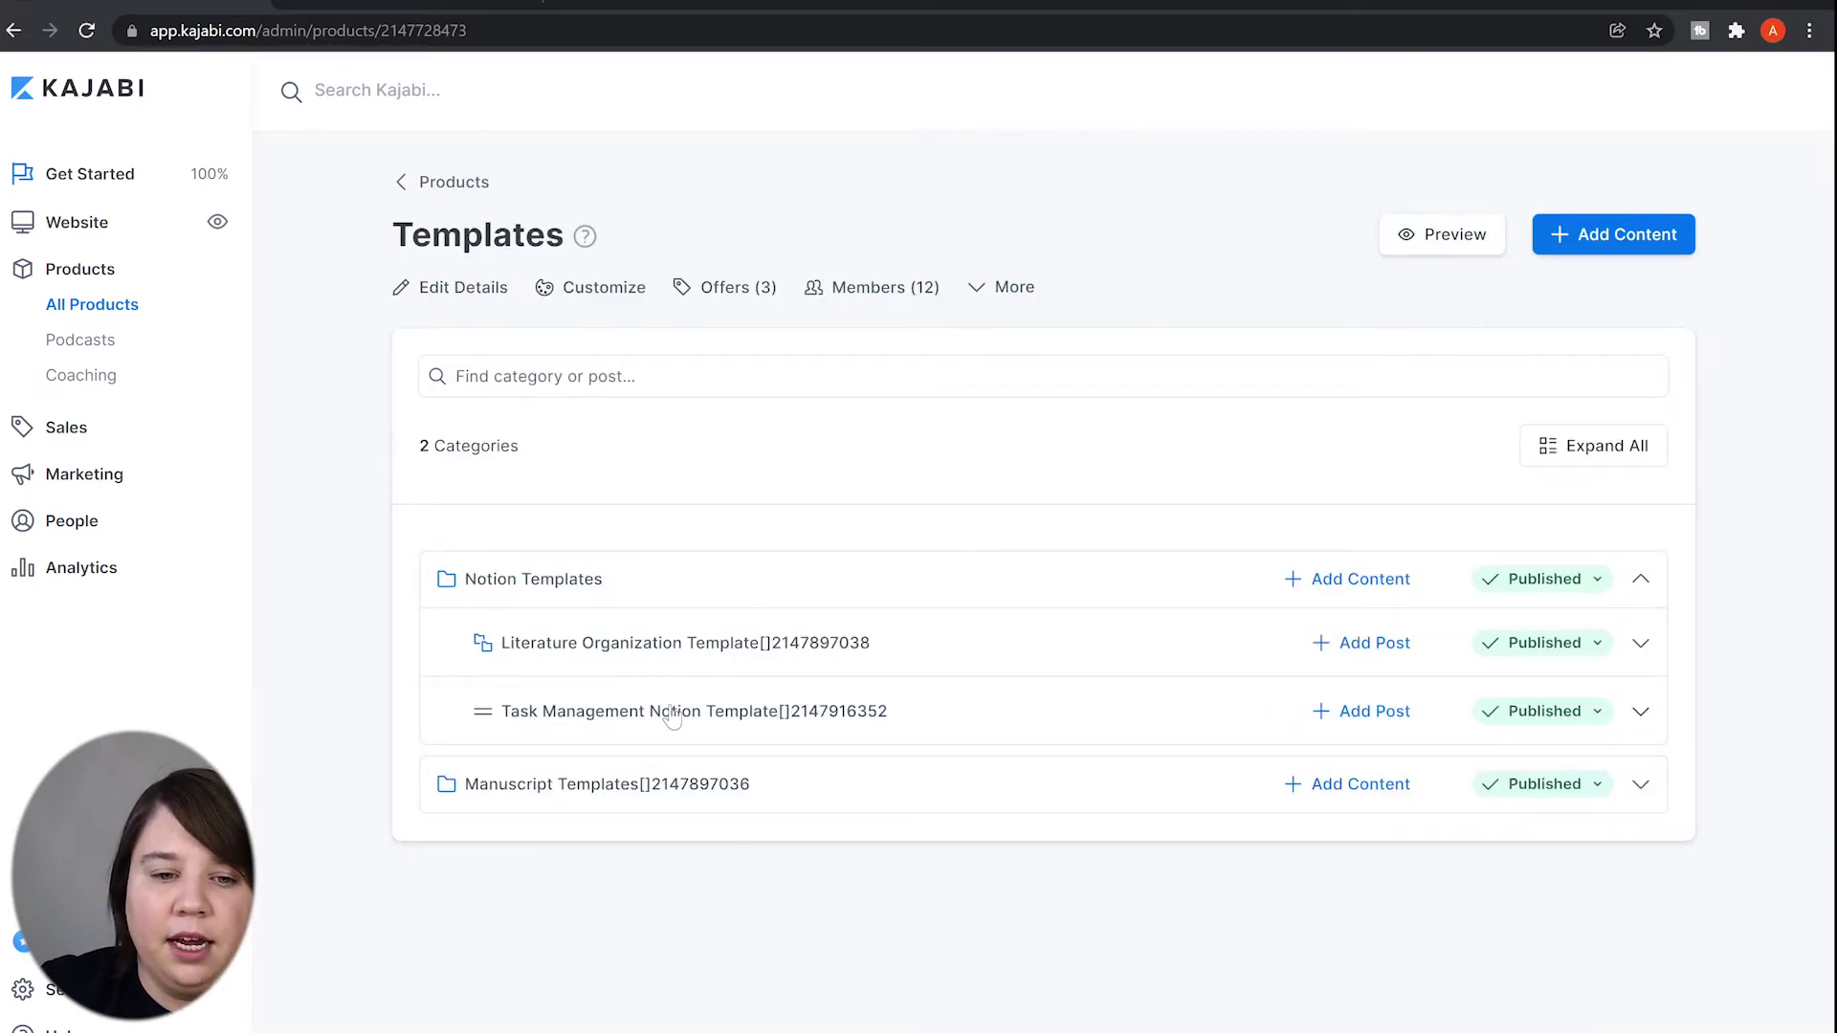
click(590, 288)
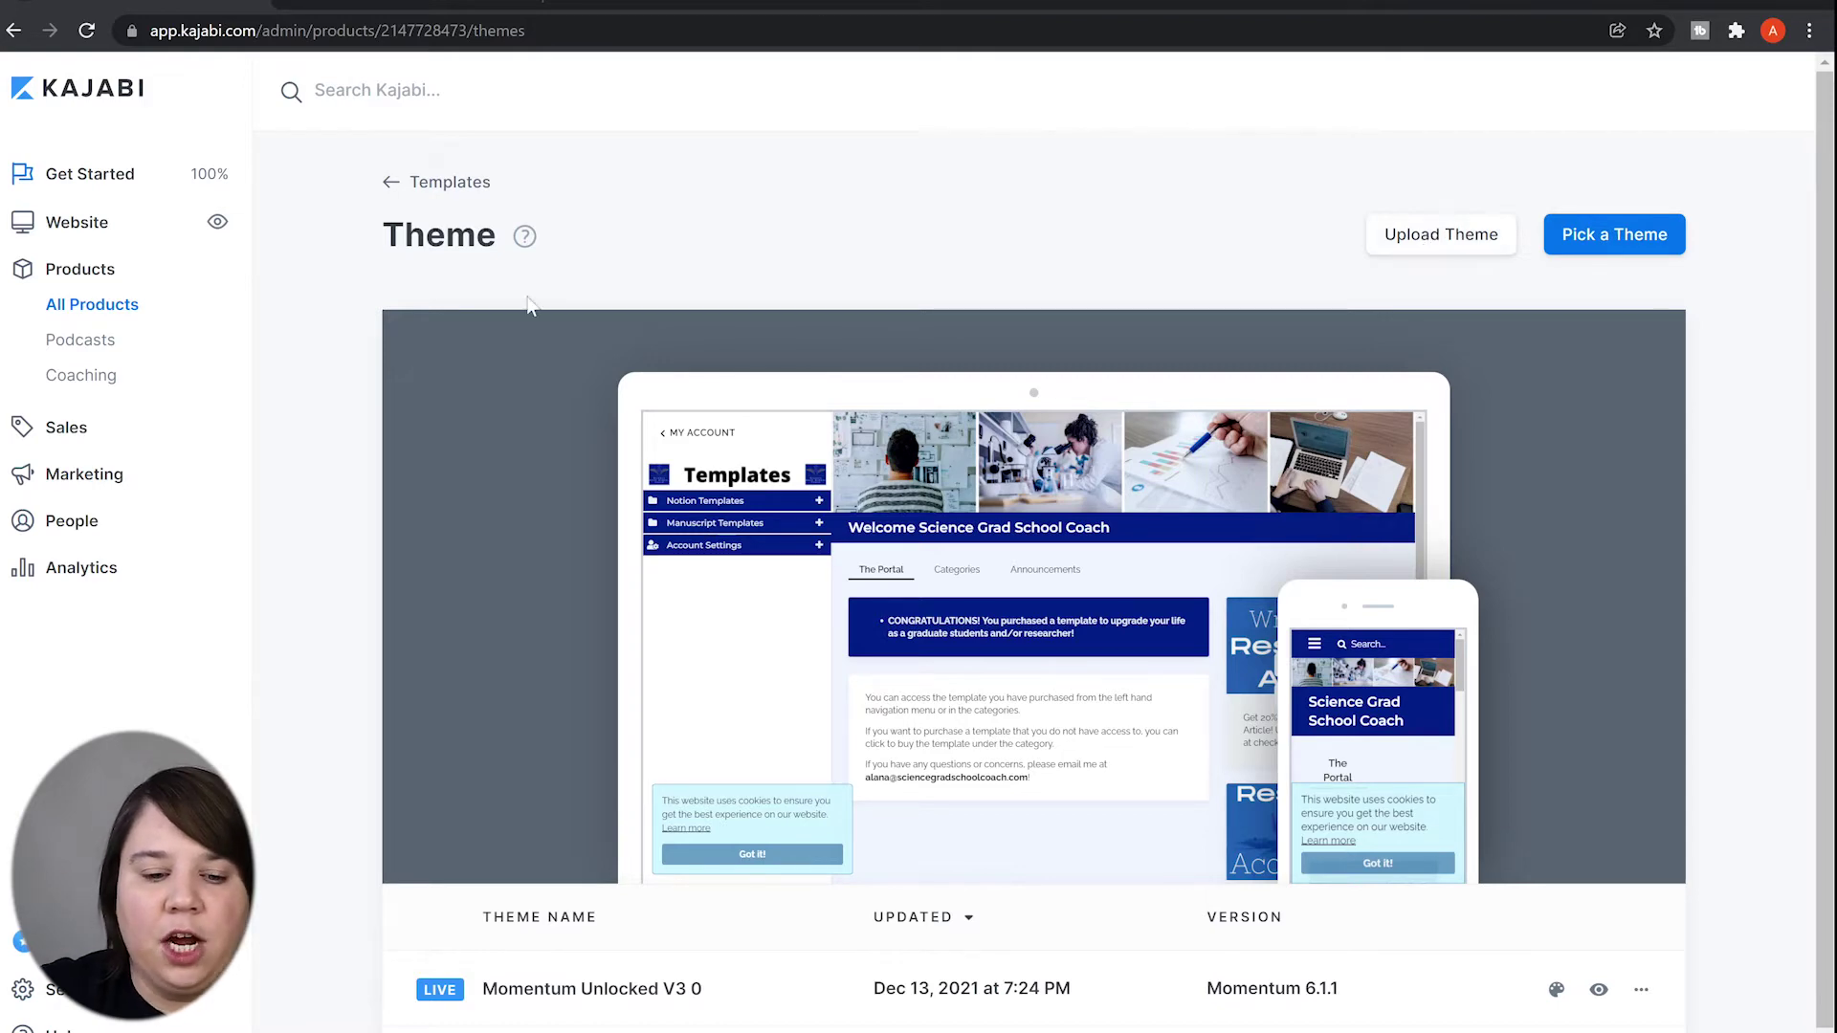
mouse_move(1040, 664)
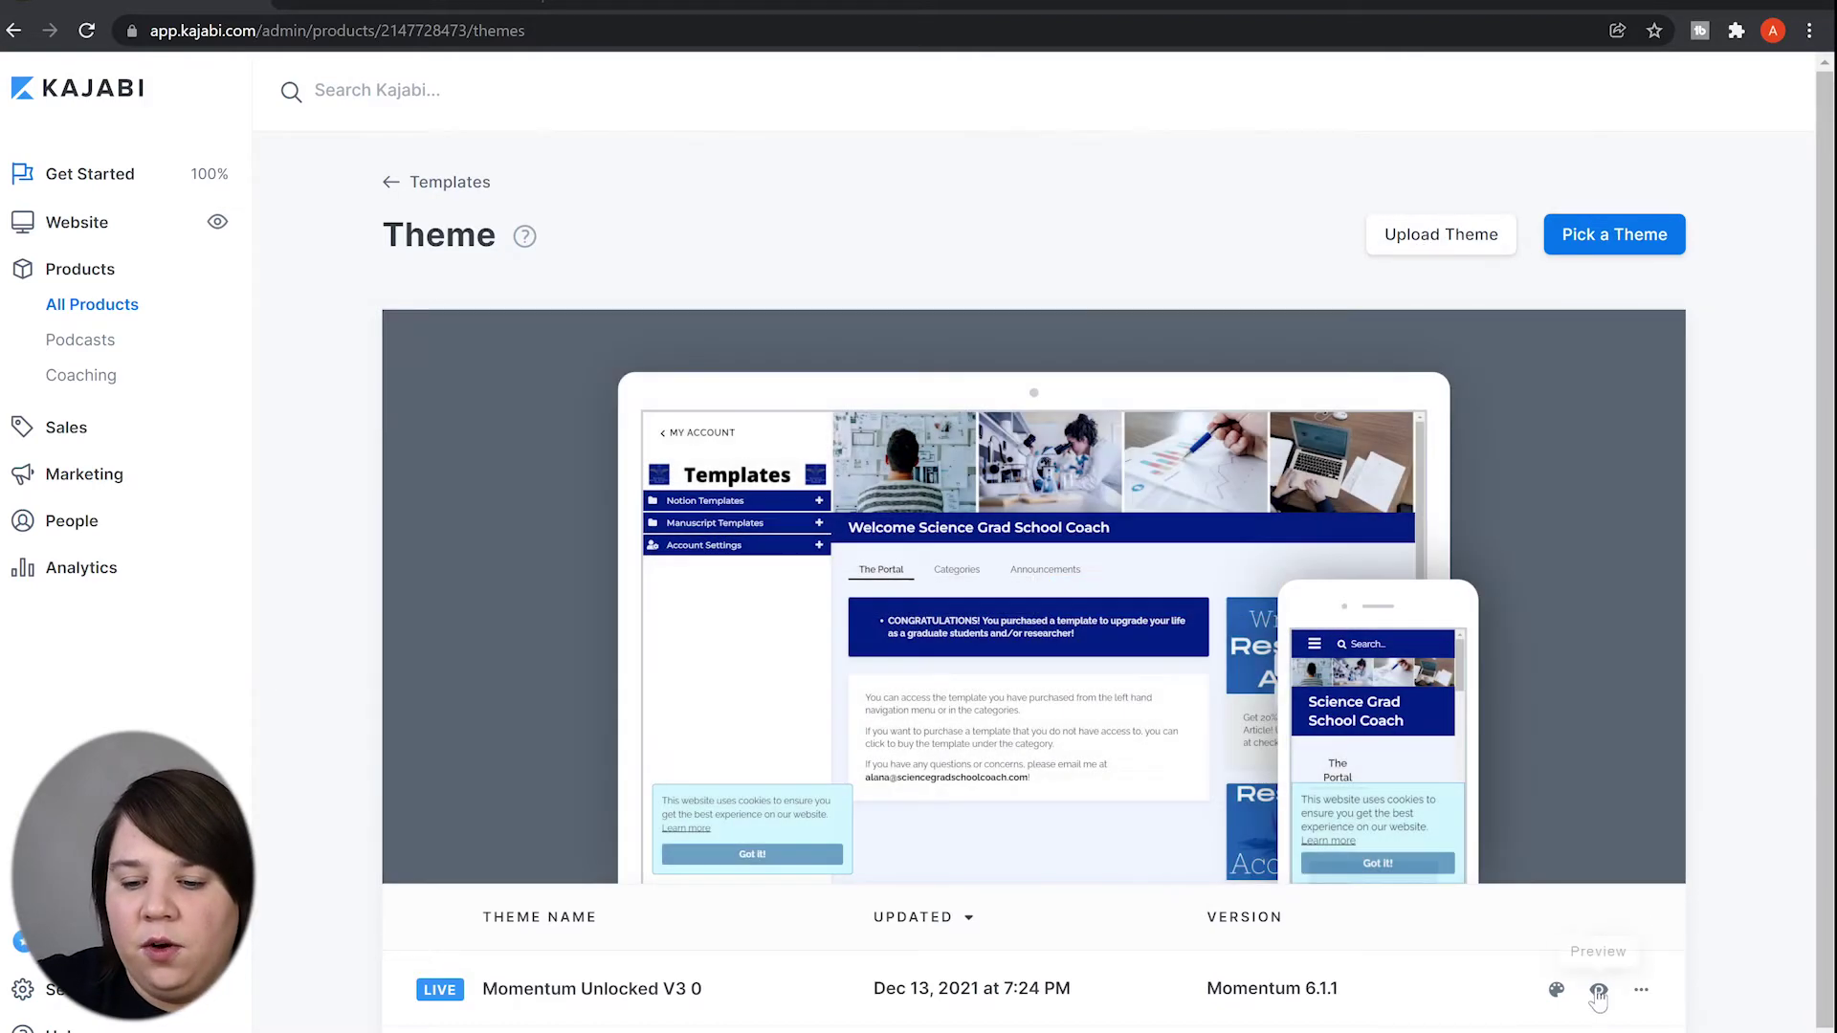
click(1598, 992)
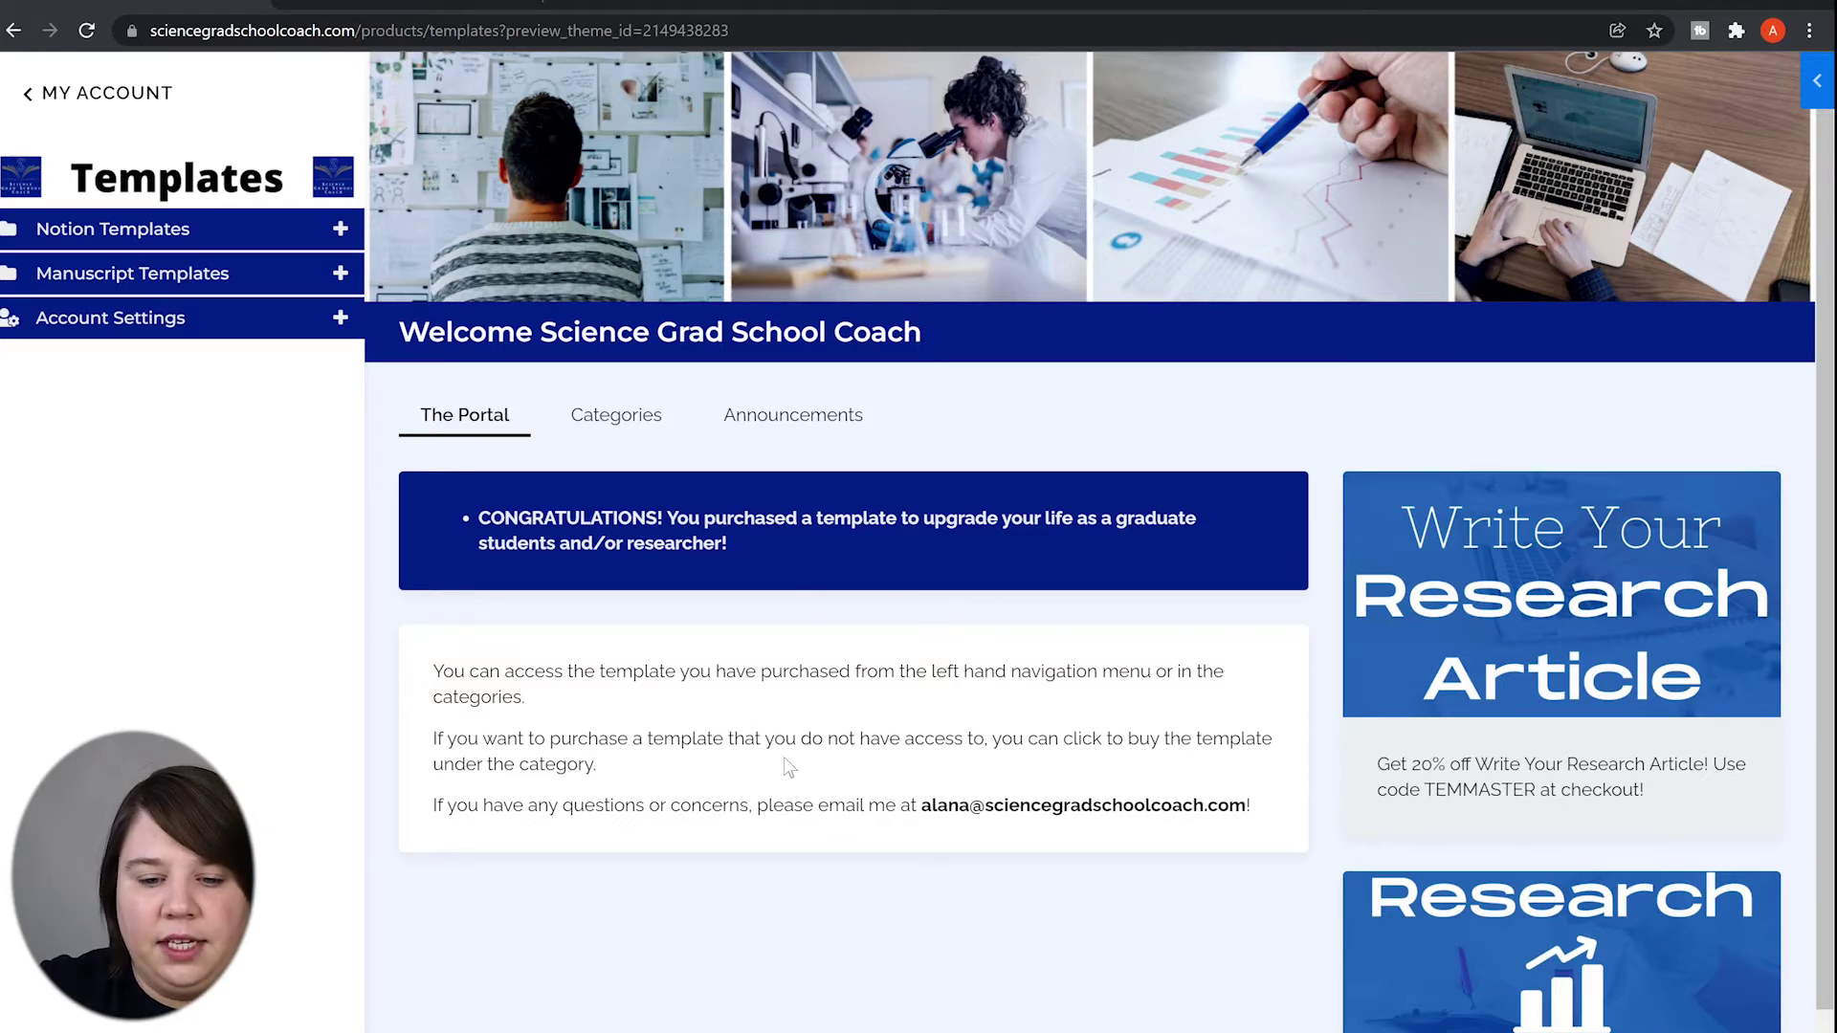
- Expand Notion Templates in the preview sidebar to show Literature Organization and Task Management templates
scroll(1521, 670, down, 2)
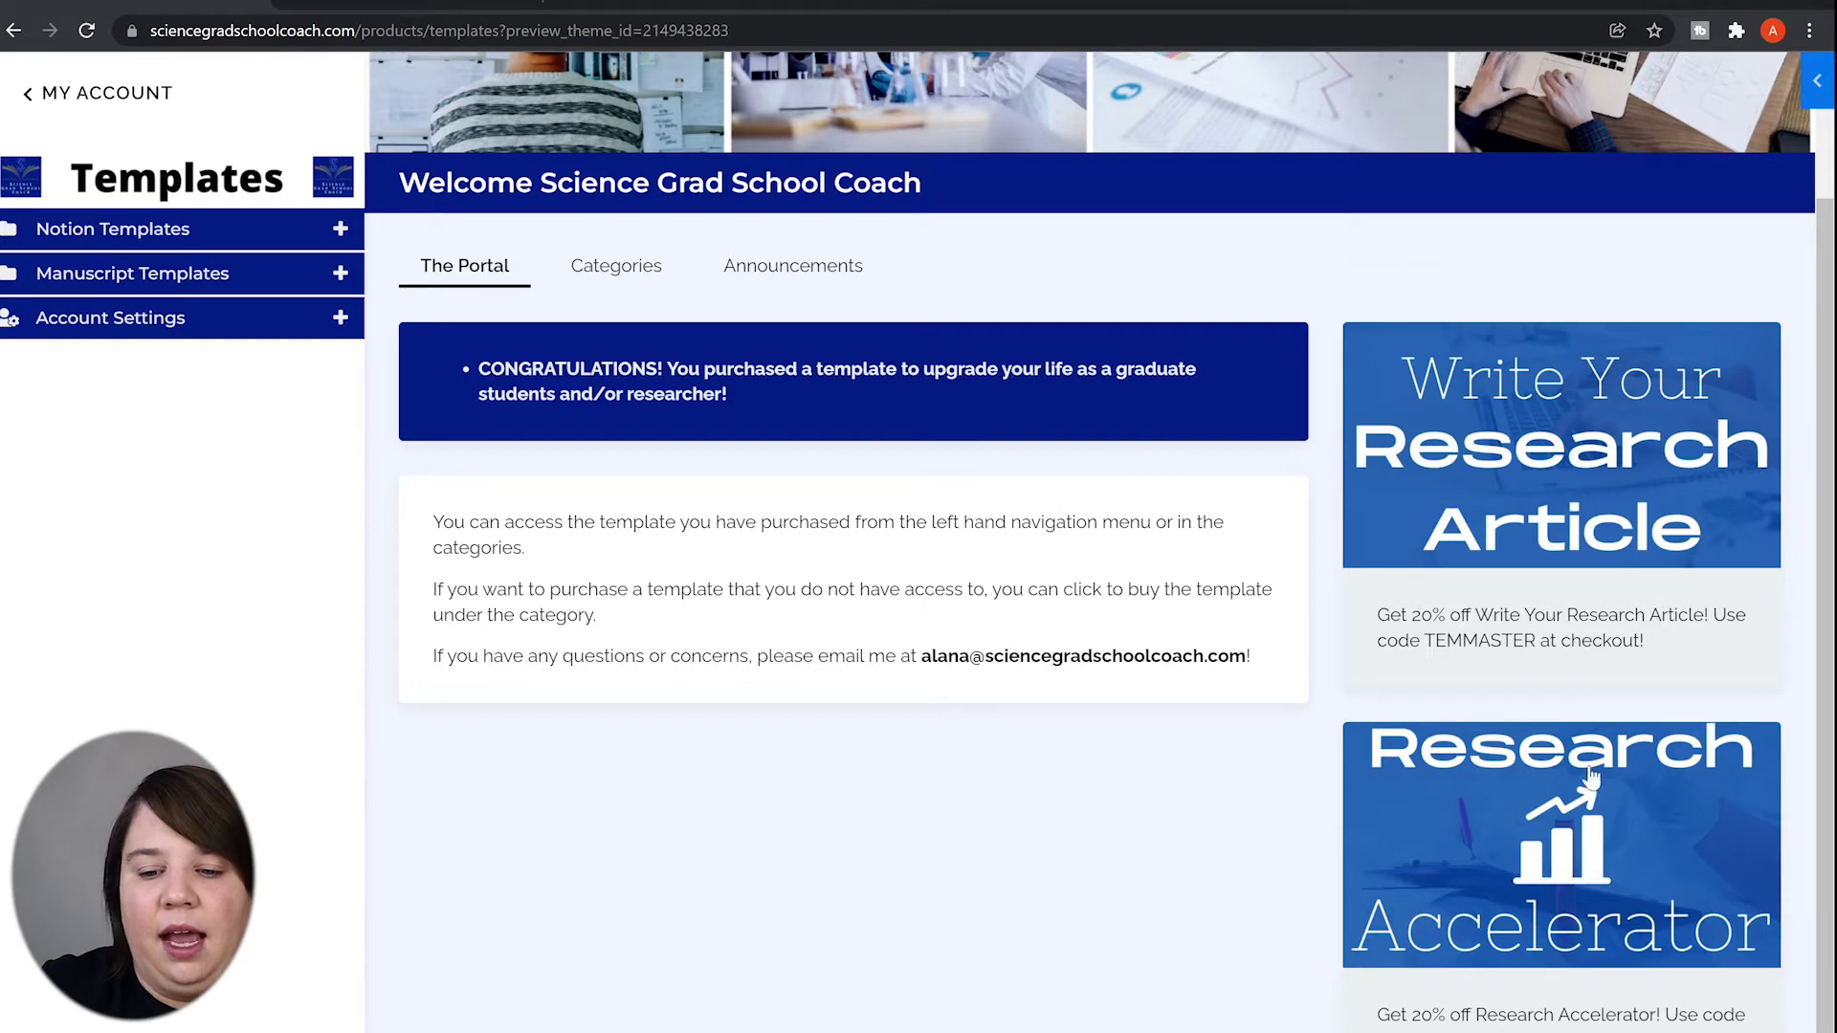
scroll(1197, 853, up, 2)
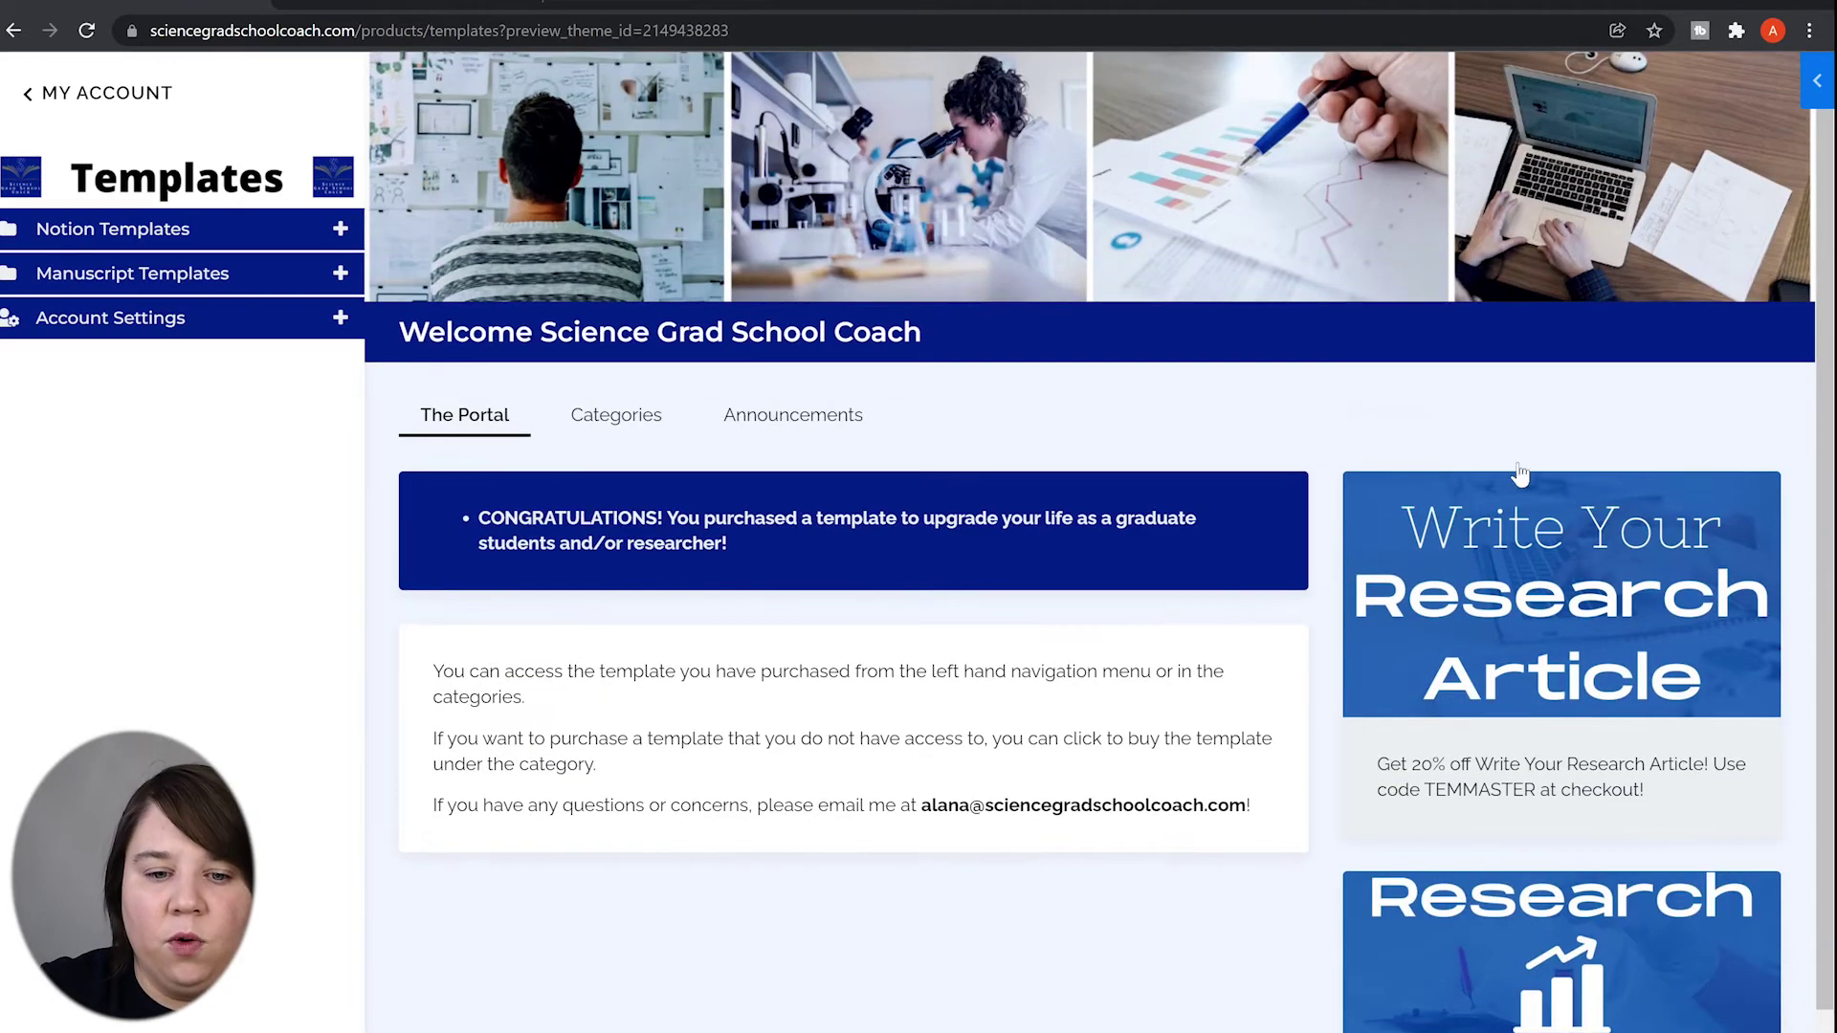
click(341, 230)
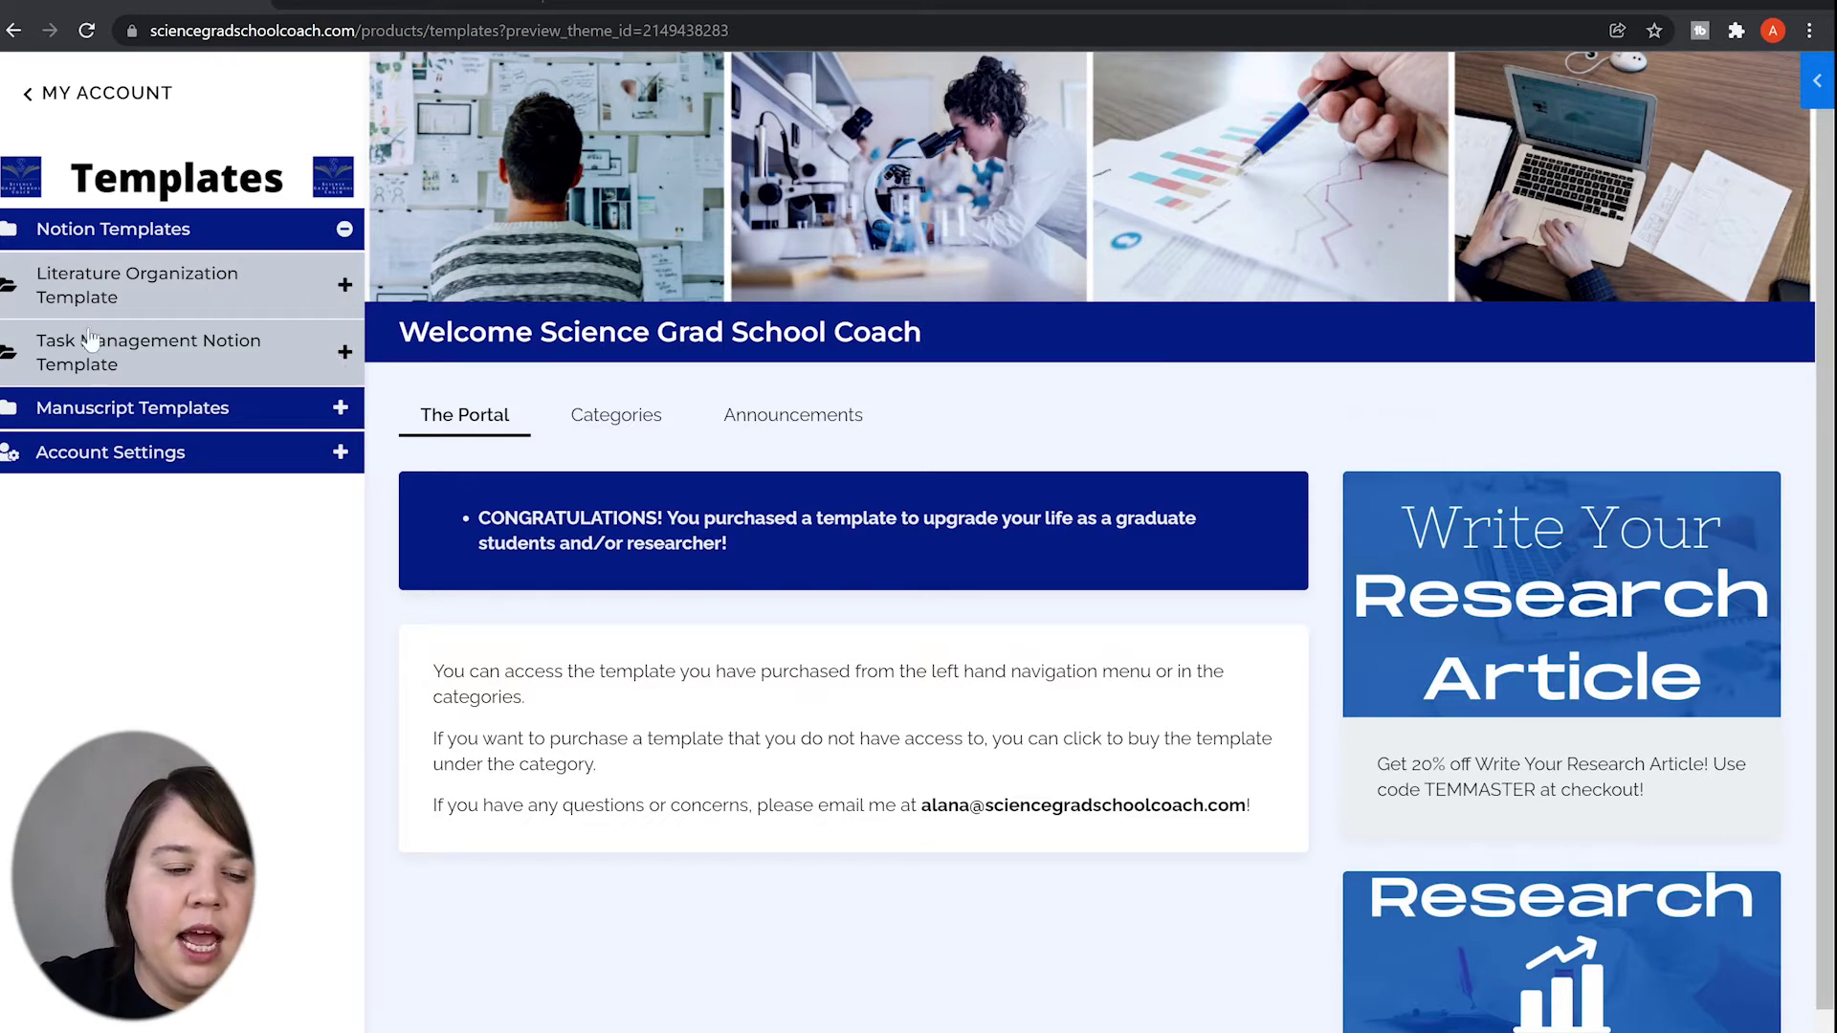
click(345, 285)
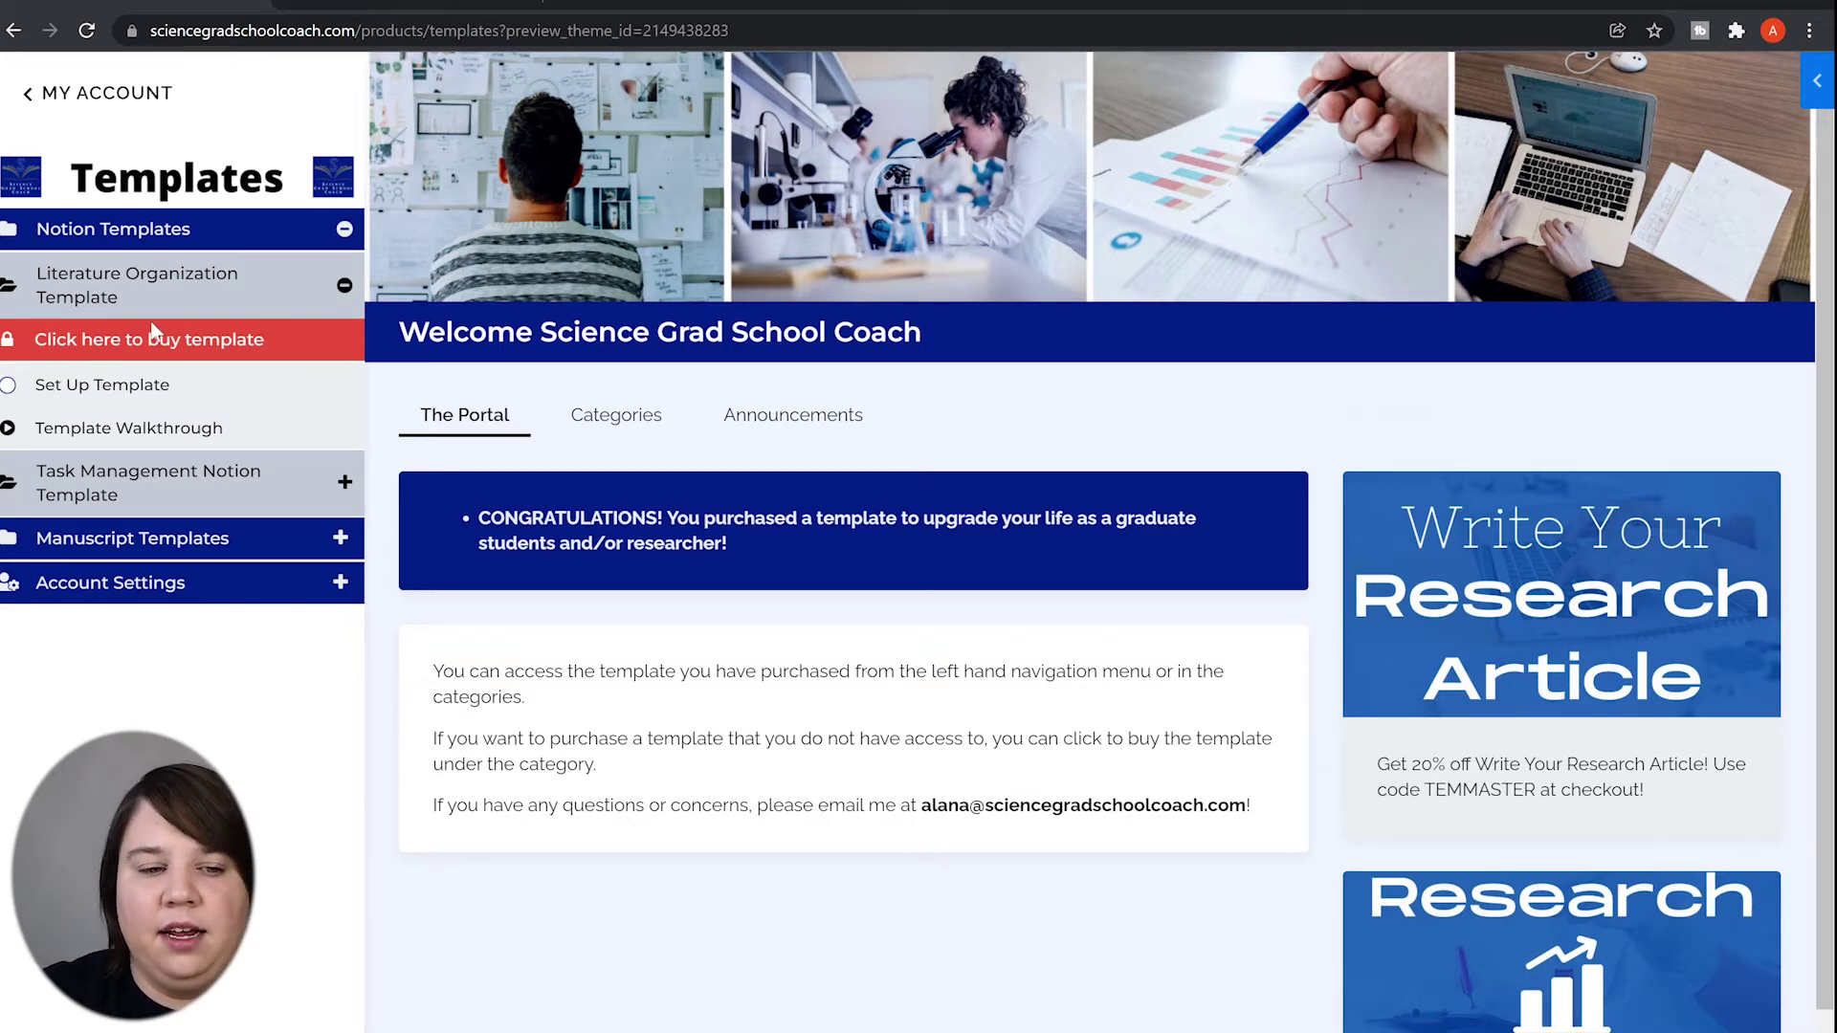
click(344, 287)
click(86, 326)
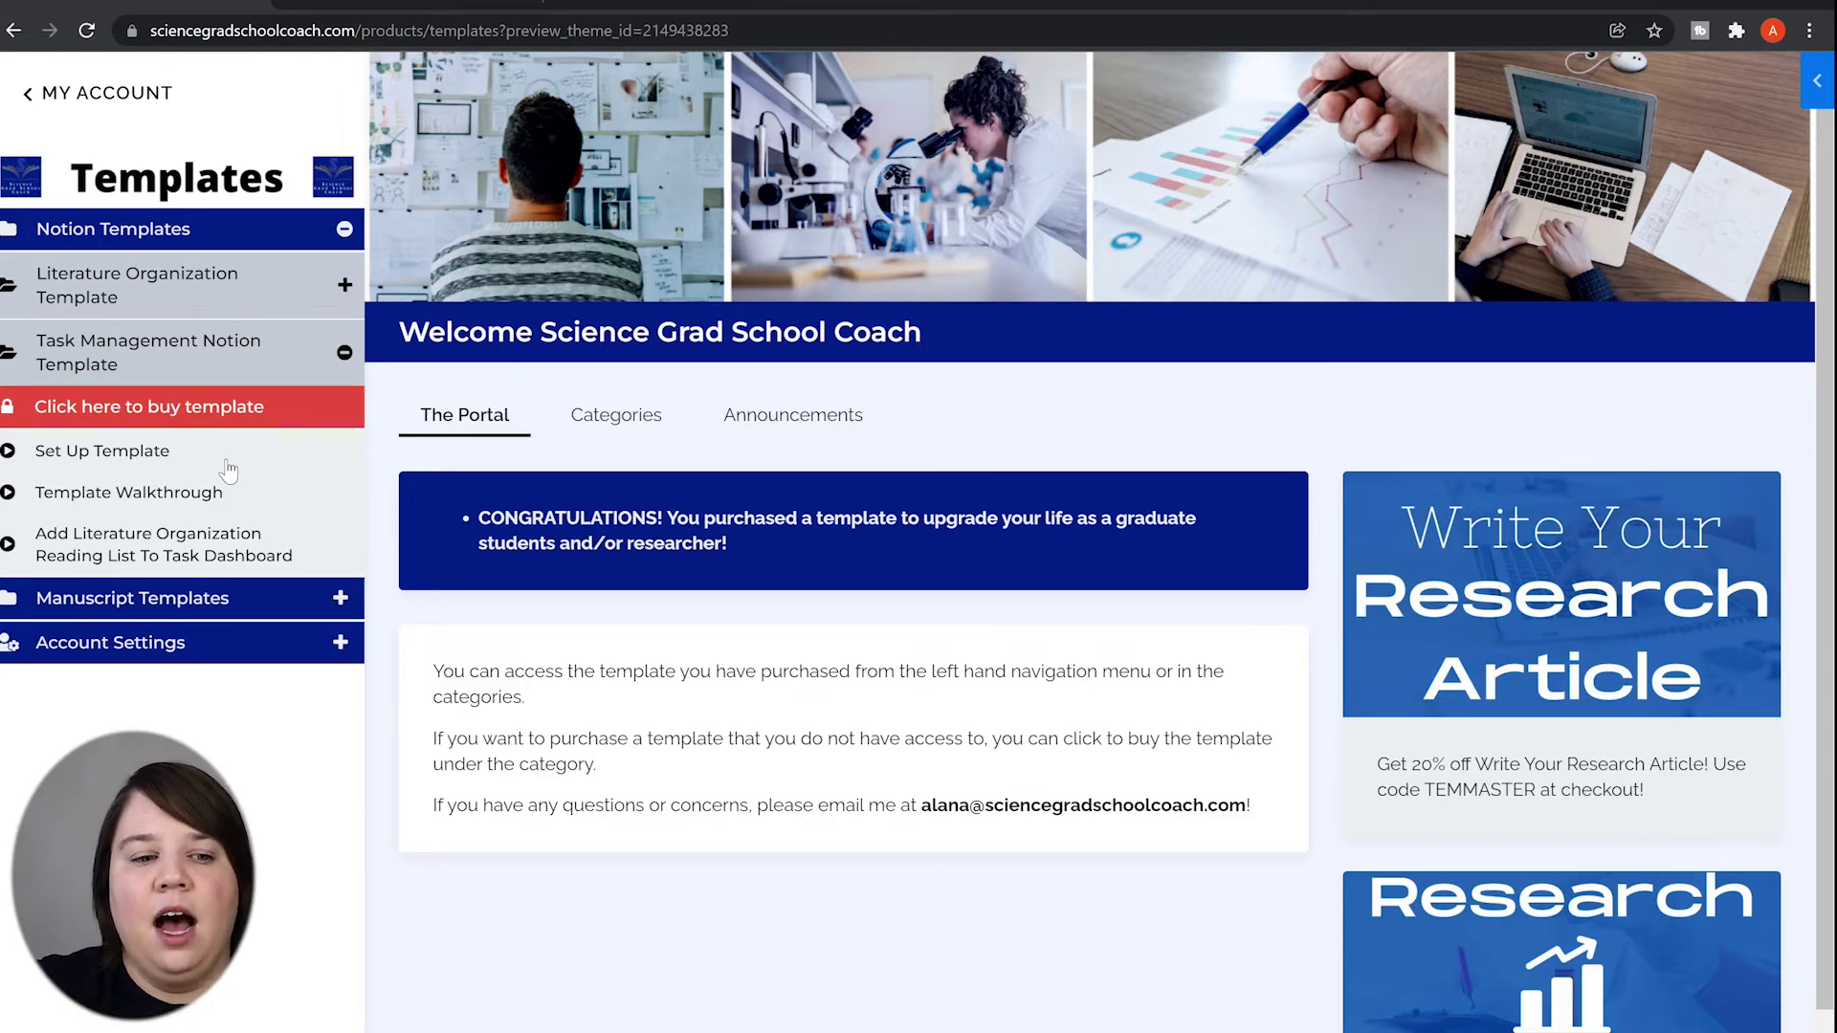
click(344, 286)
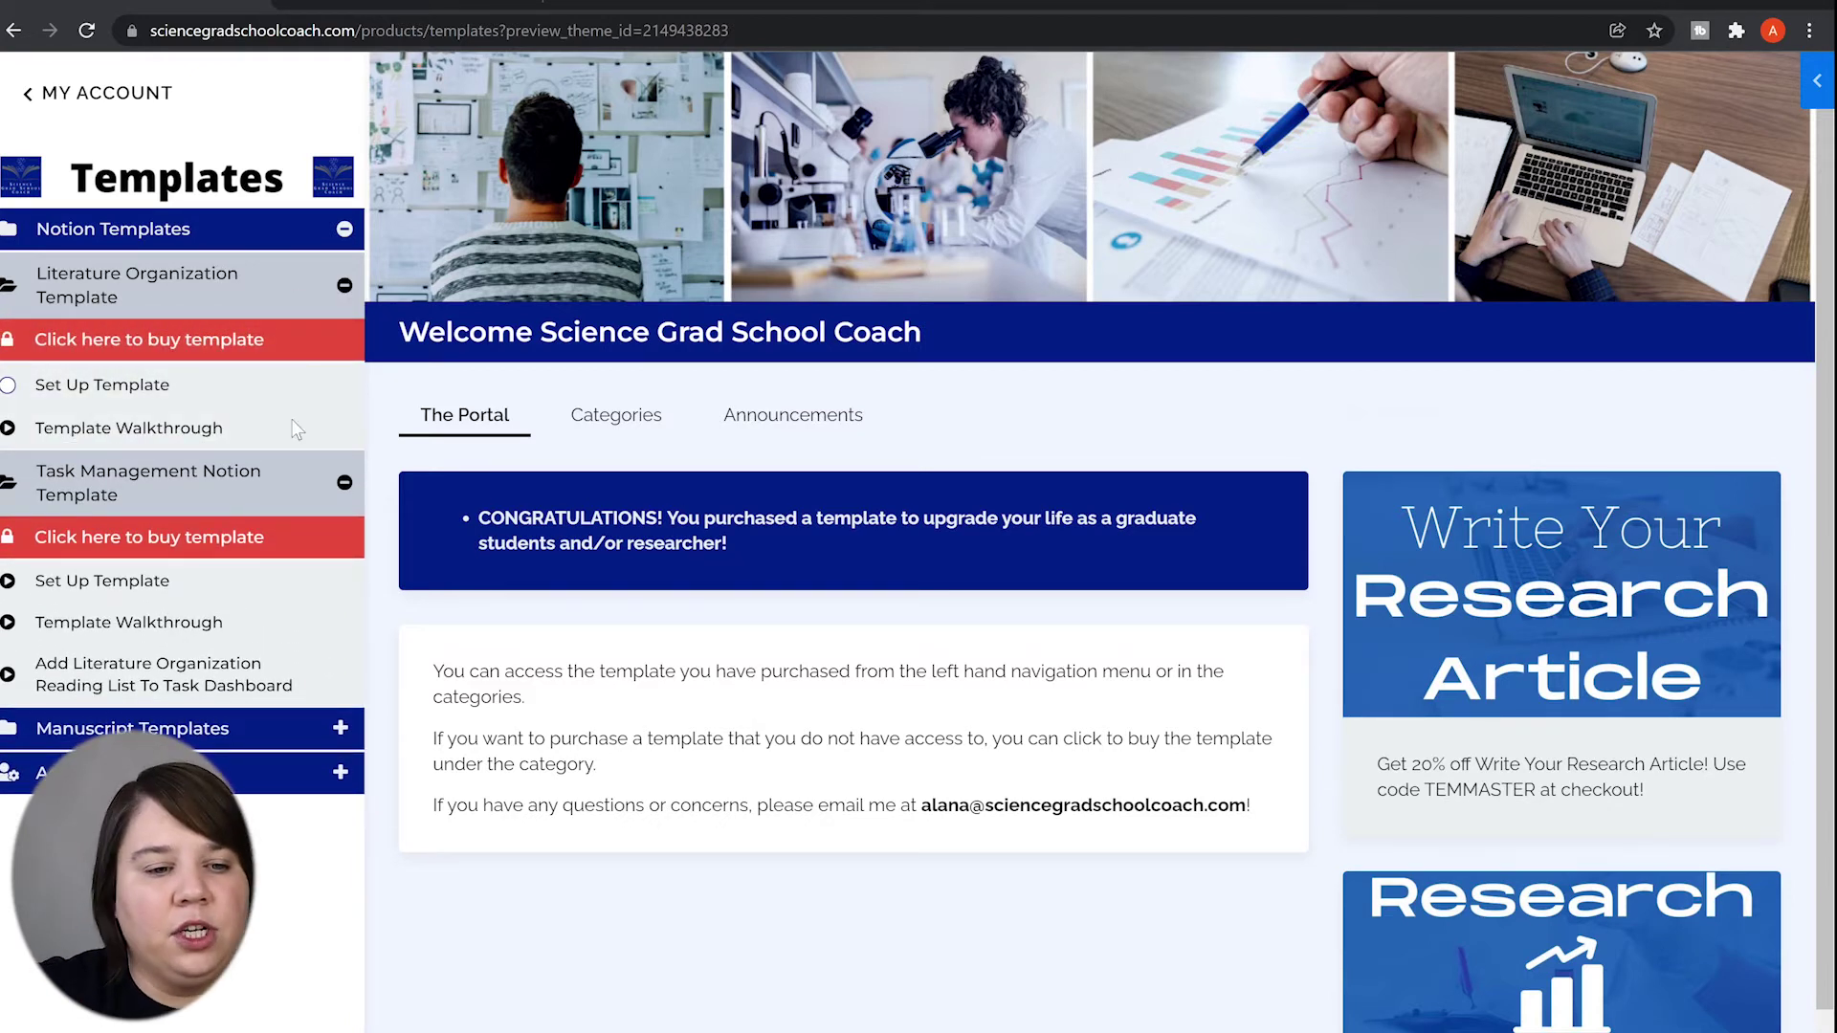
click(348, 481)
click(347, 288)
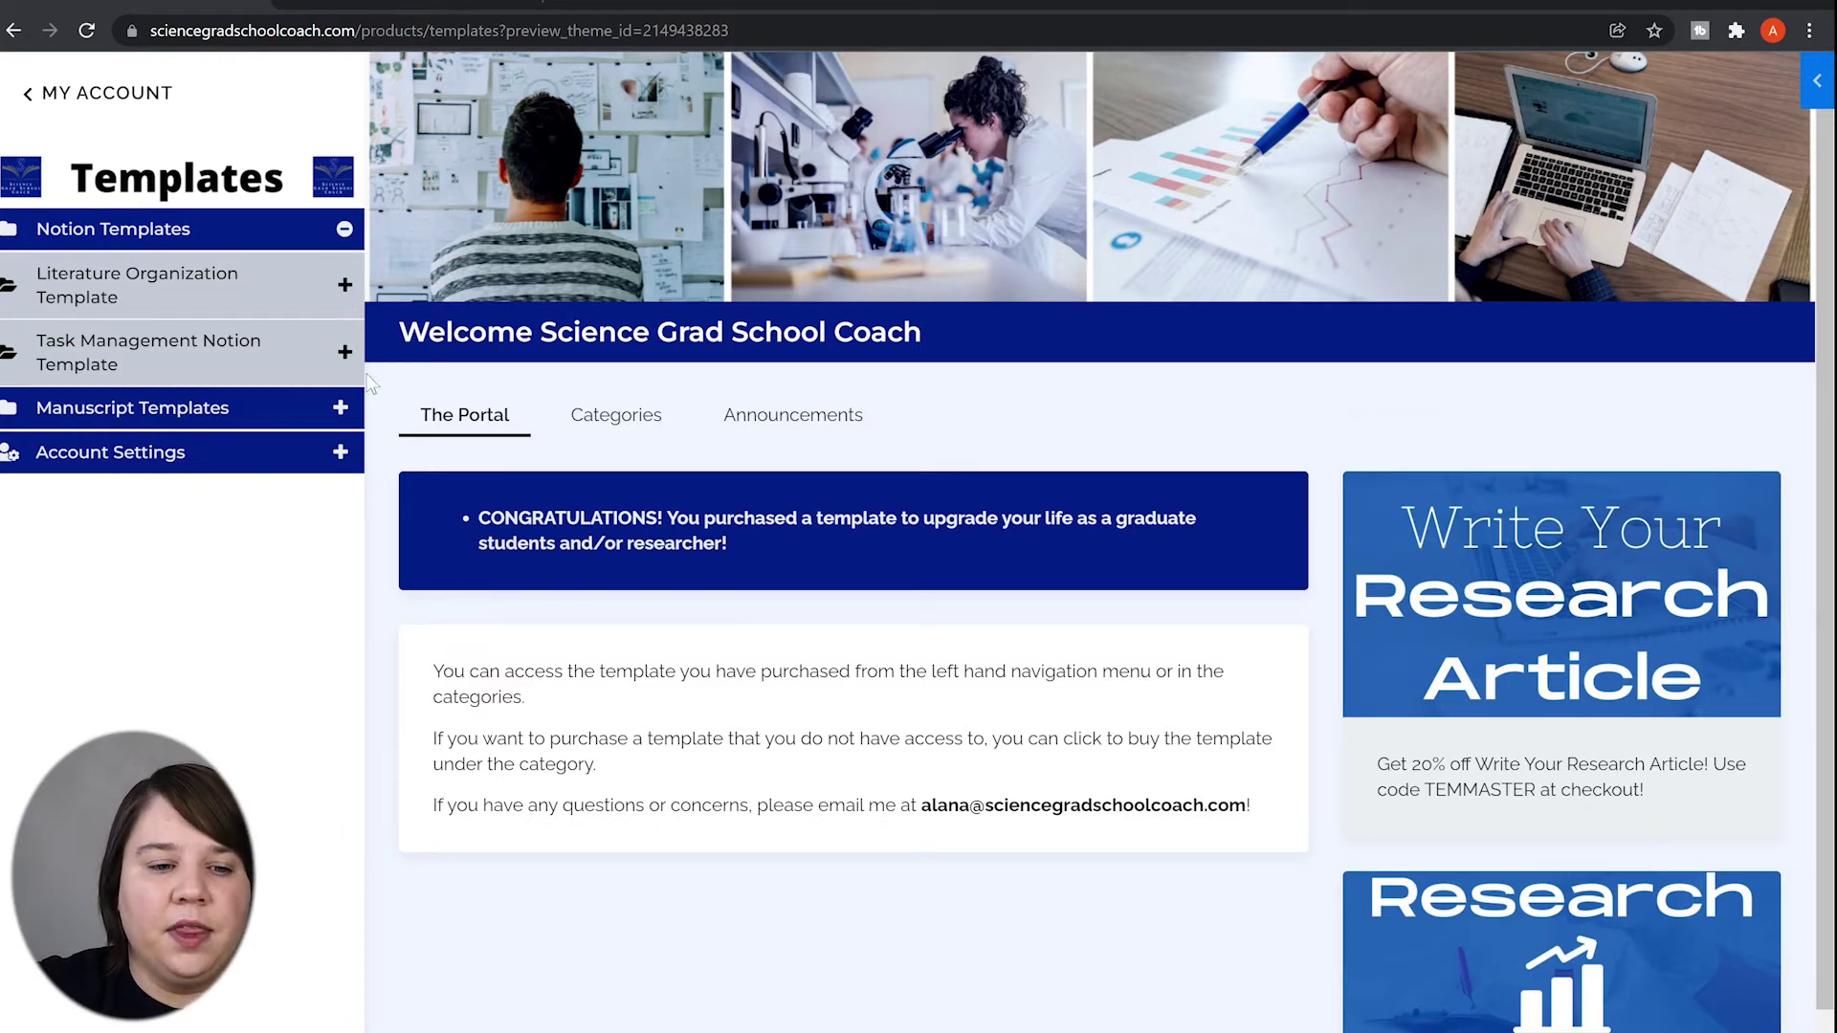
click(344, 410)
click(345, 410)
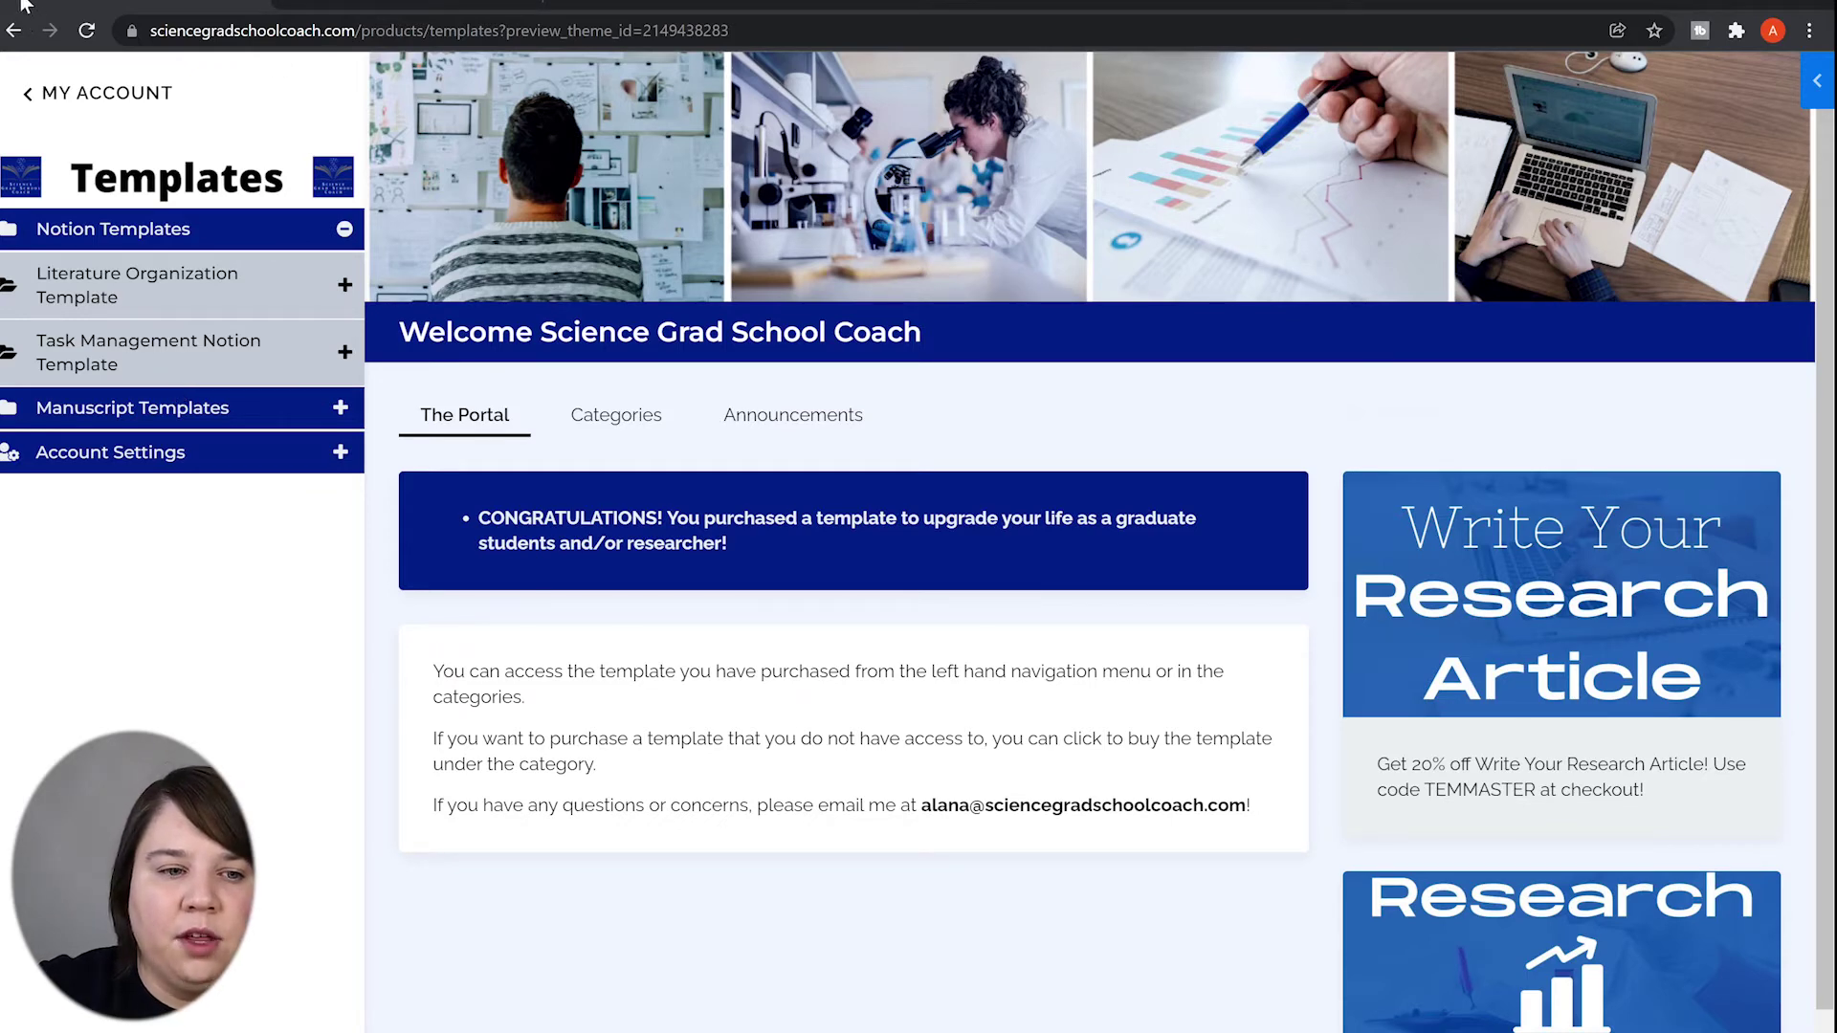
- Exit the preview back to the Templates product and go to Sales > Offers
click(12, 32)
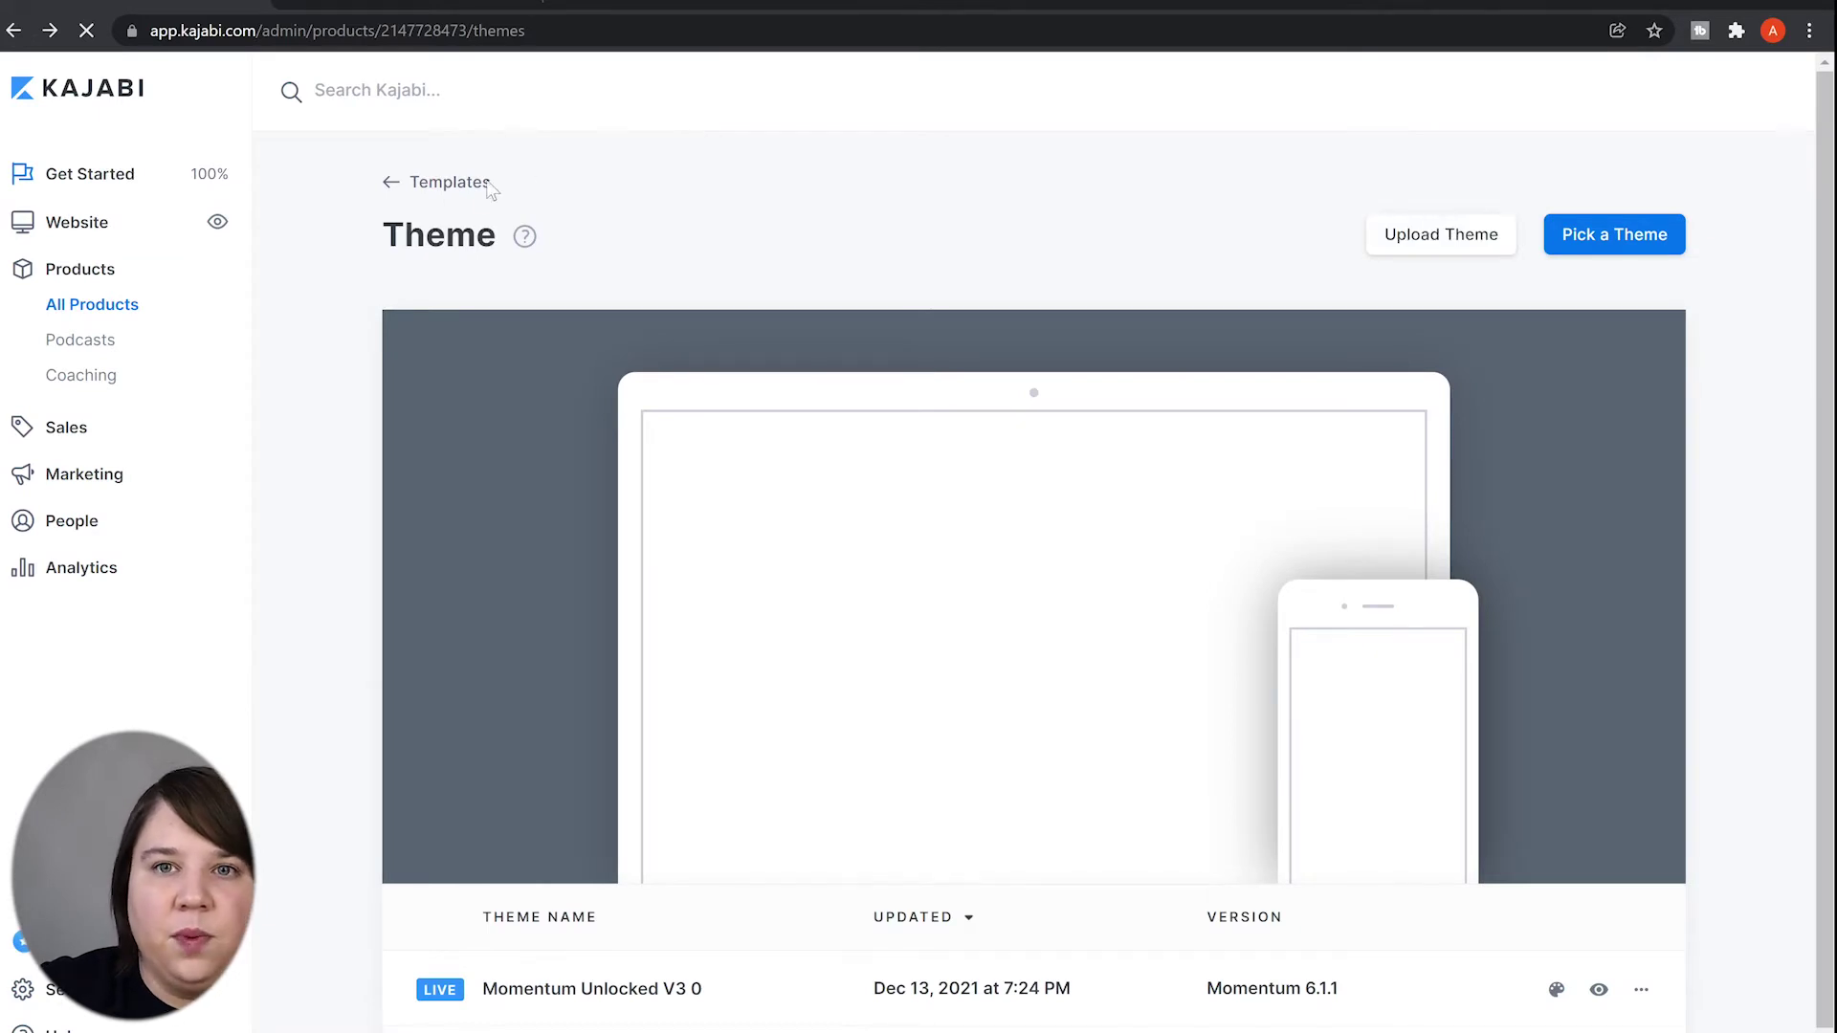
click(415, 192)
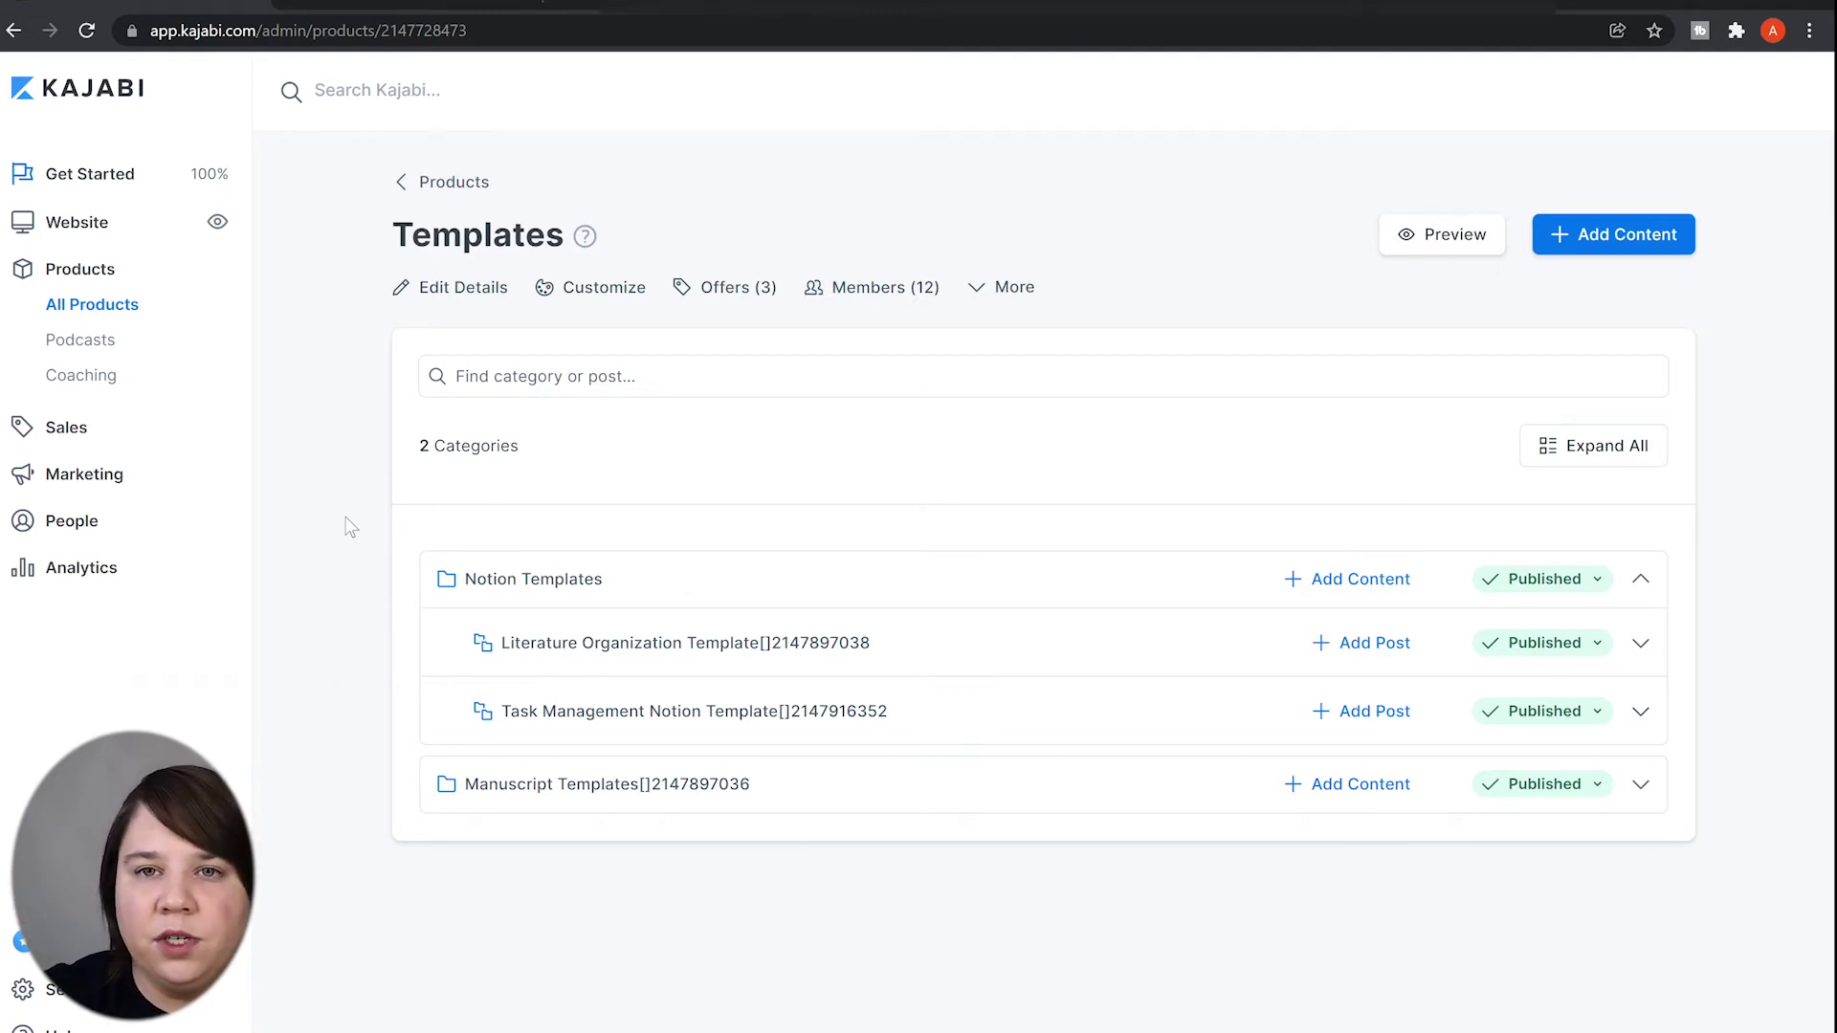
click(58, 426)
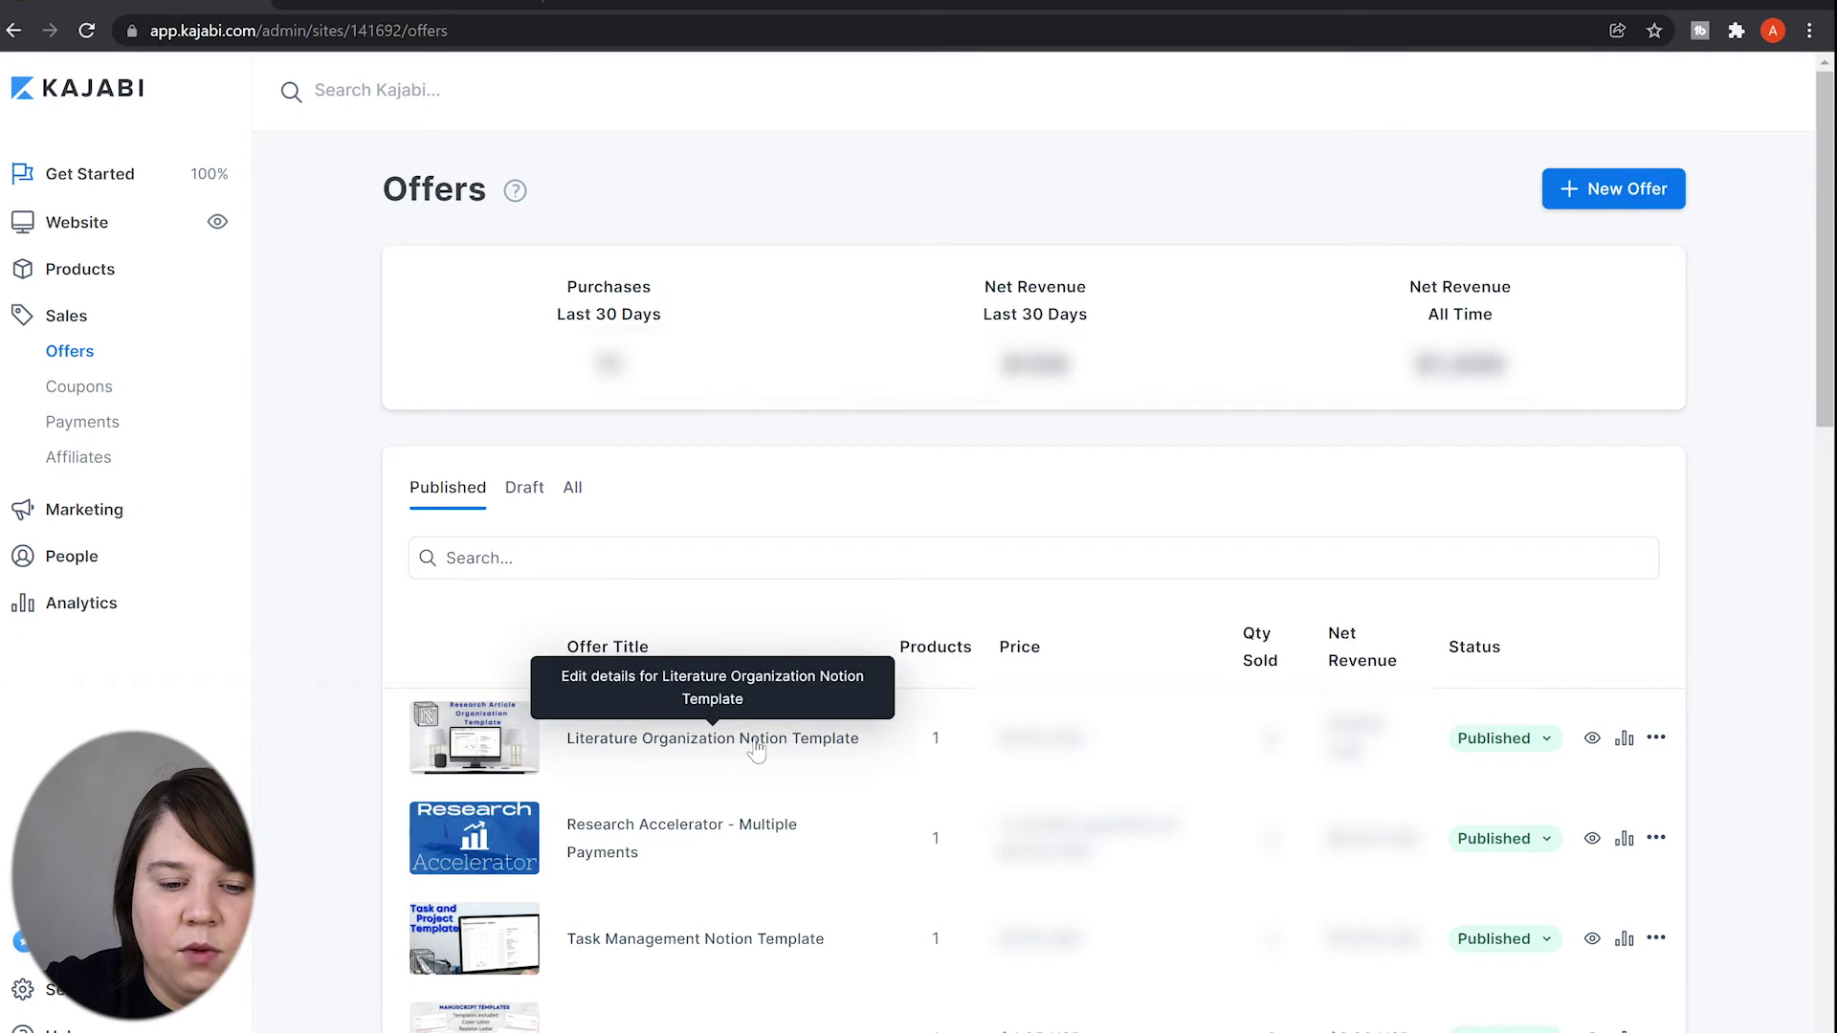
- Open the Literature Organization Notion Template offer and check it sells Templates, status Published
click(782, 760)
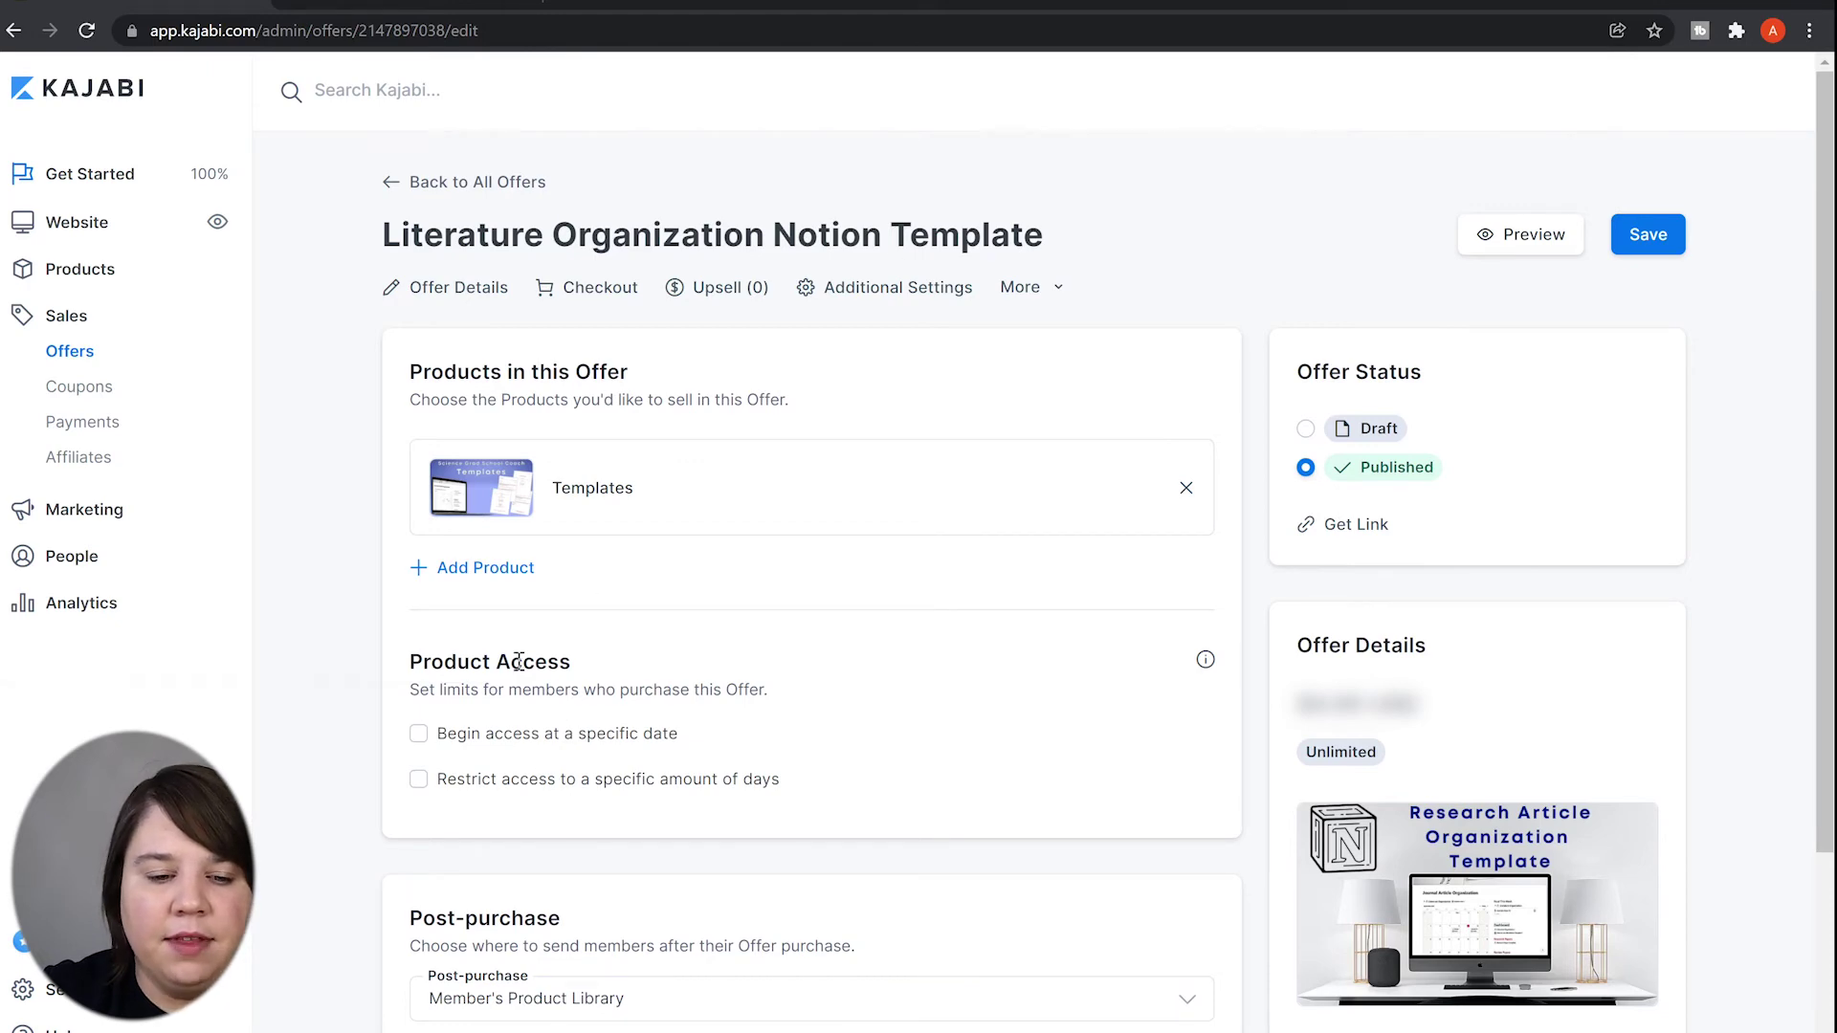
scroll(518, 662, down, 3)
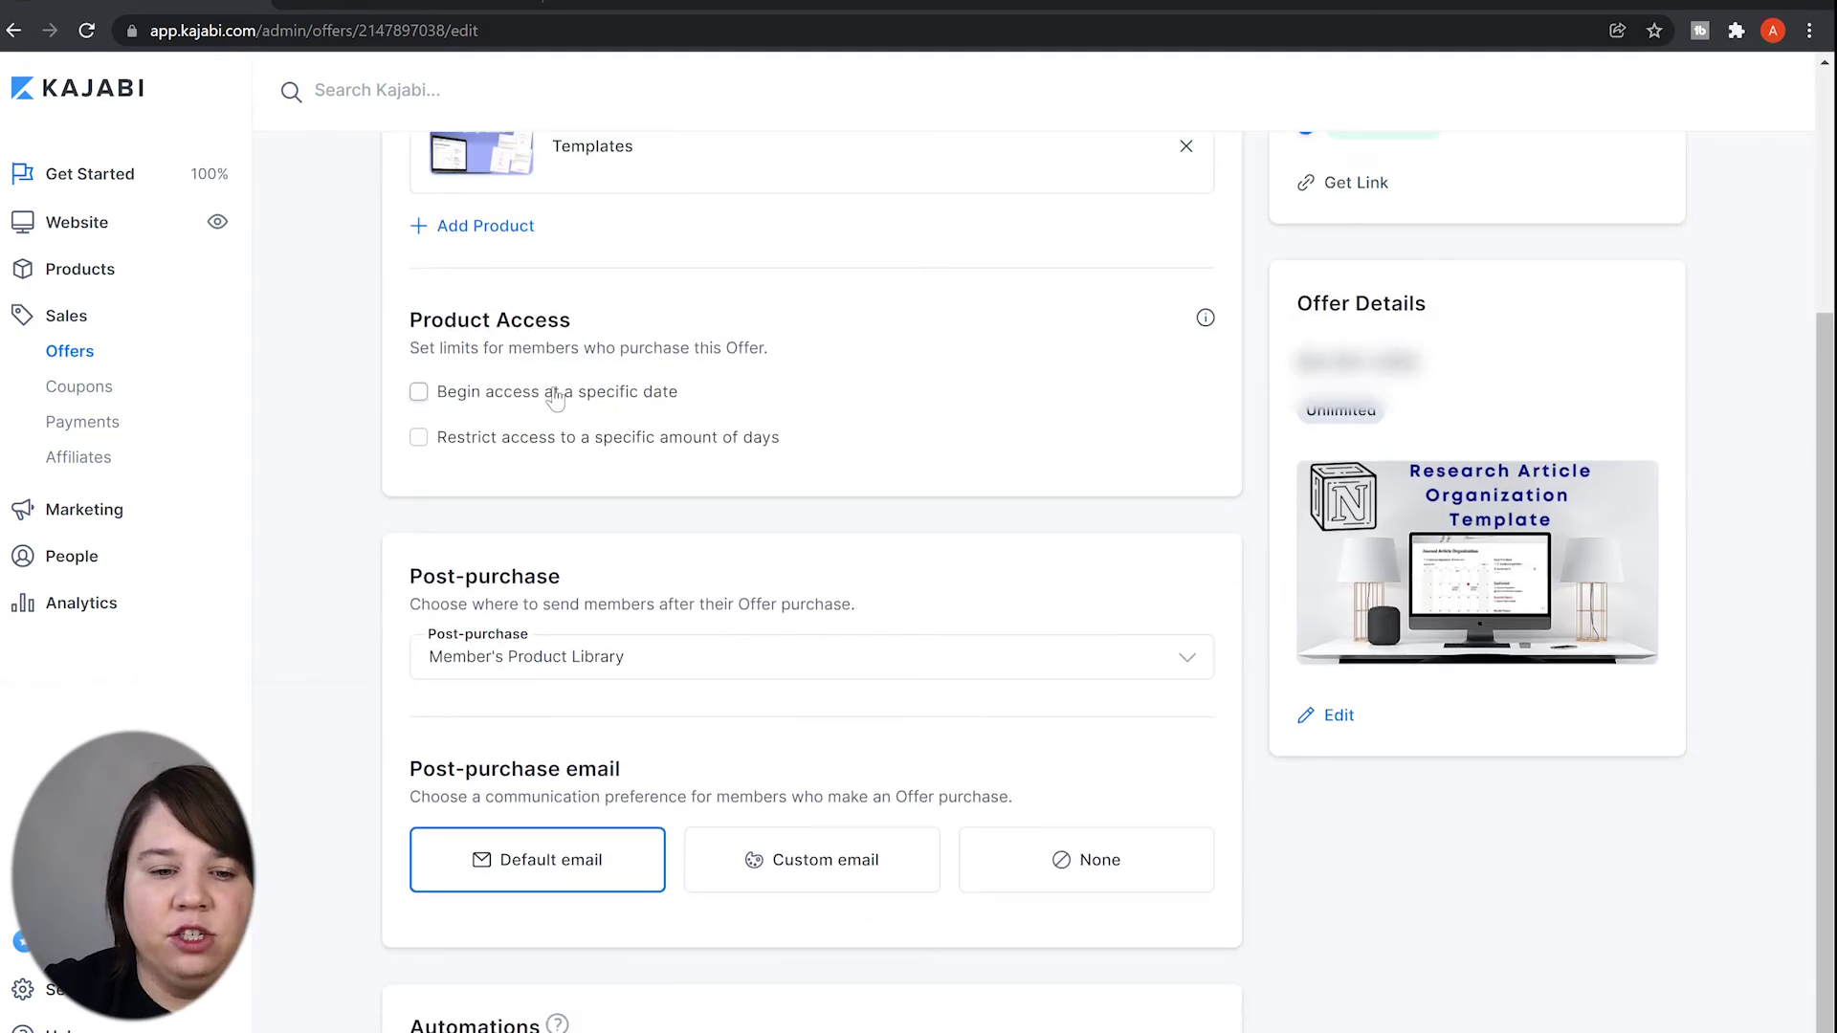
scroll(571, 475, down, 1)
scroll(1017, 952, up, 2)
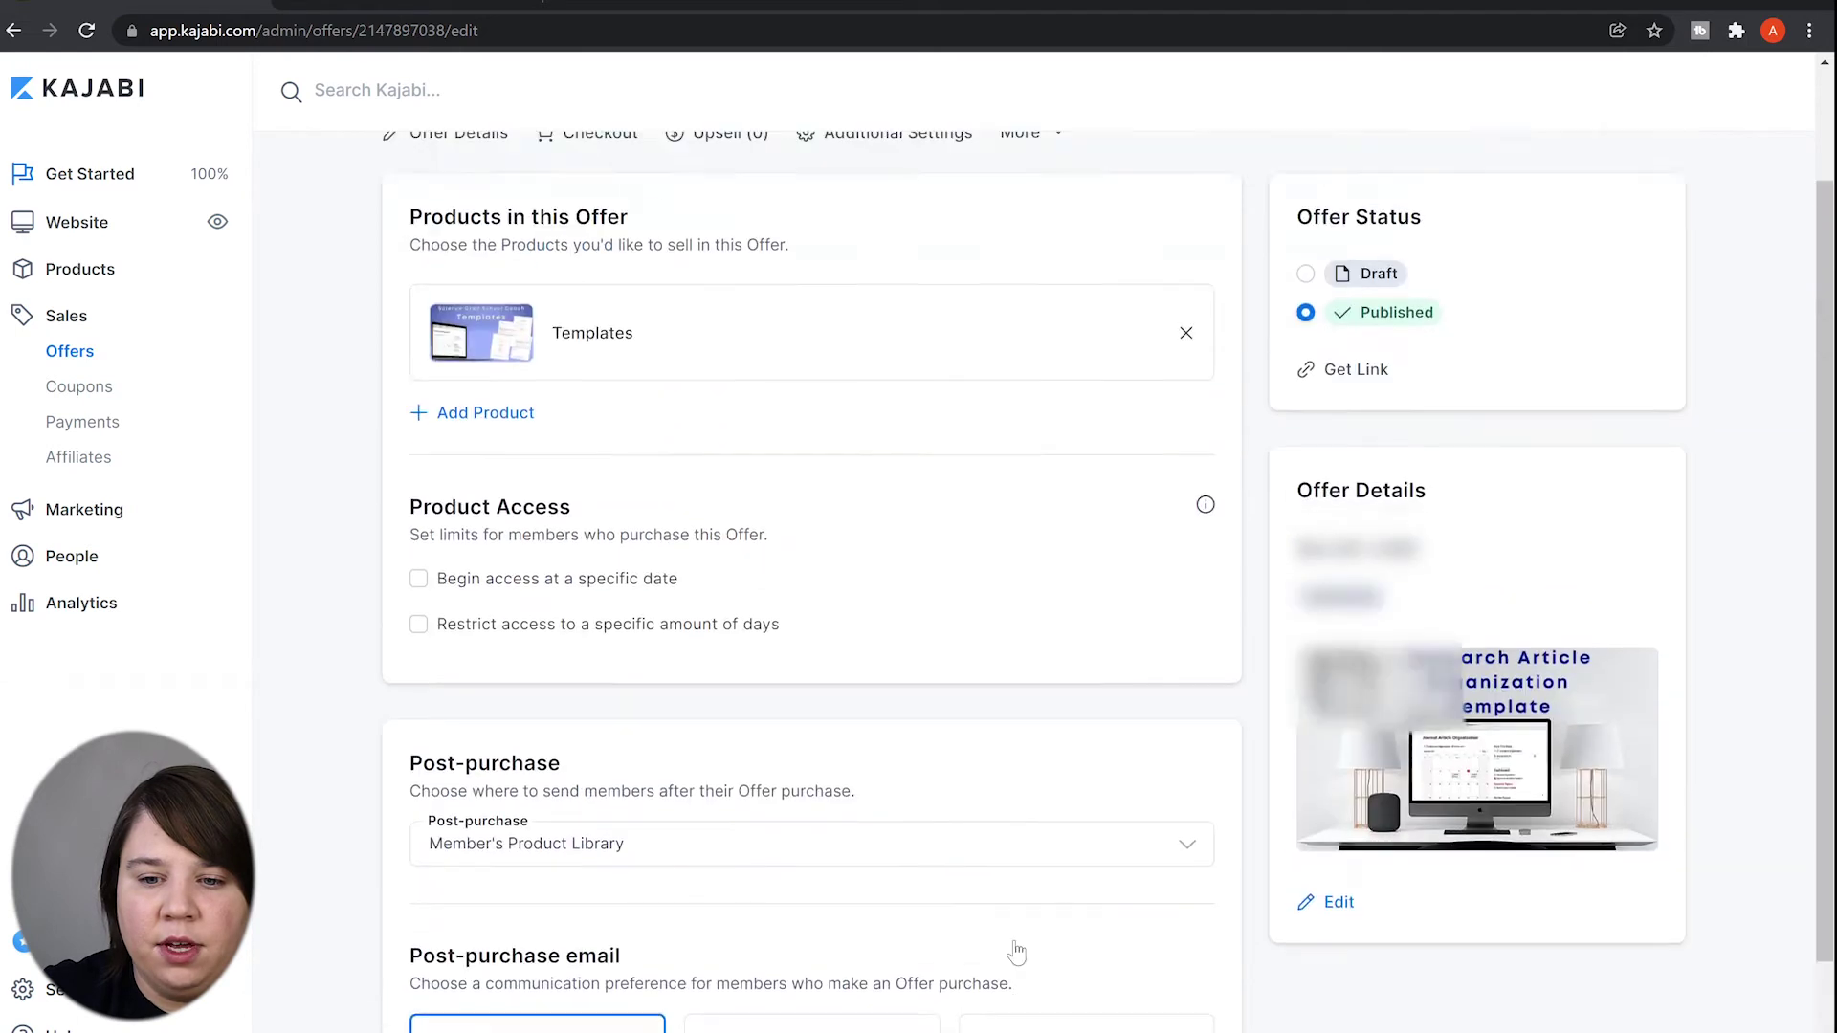
scroll(1017, 953, up, 2)
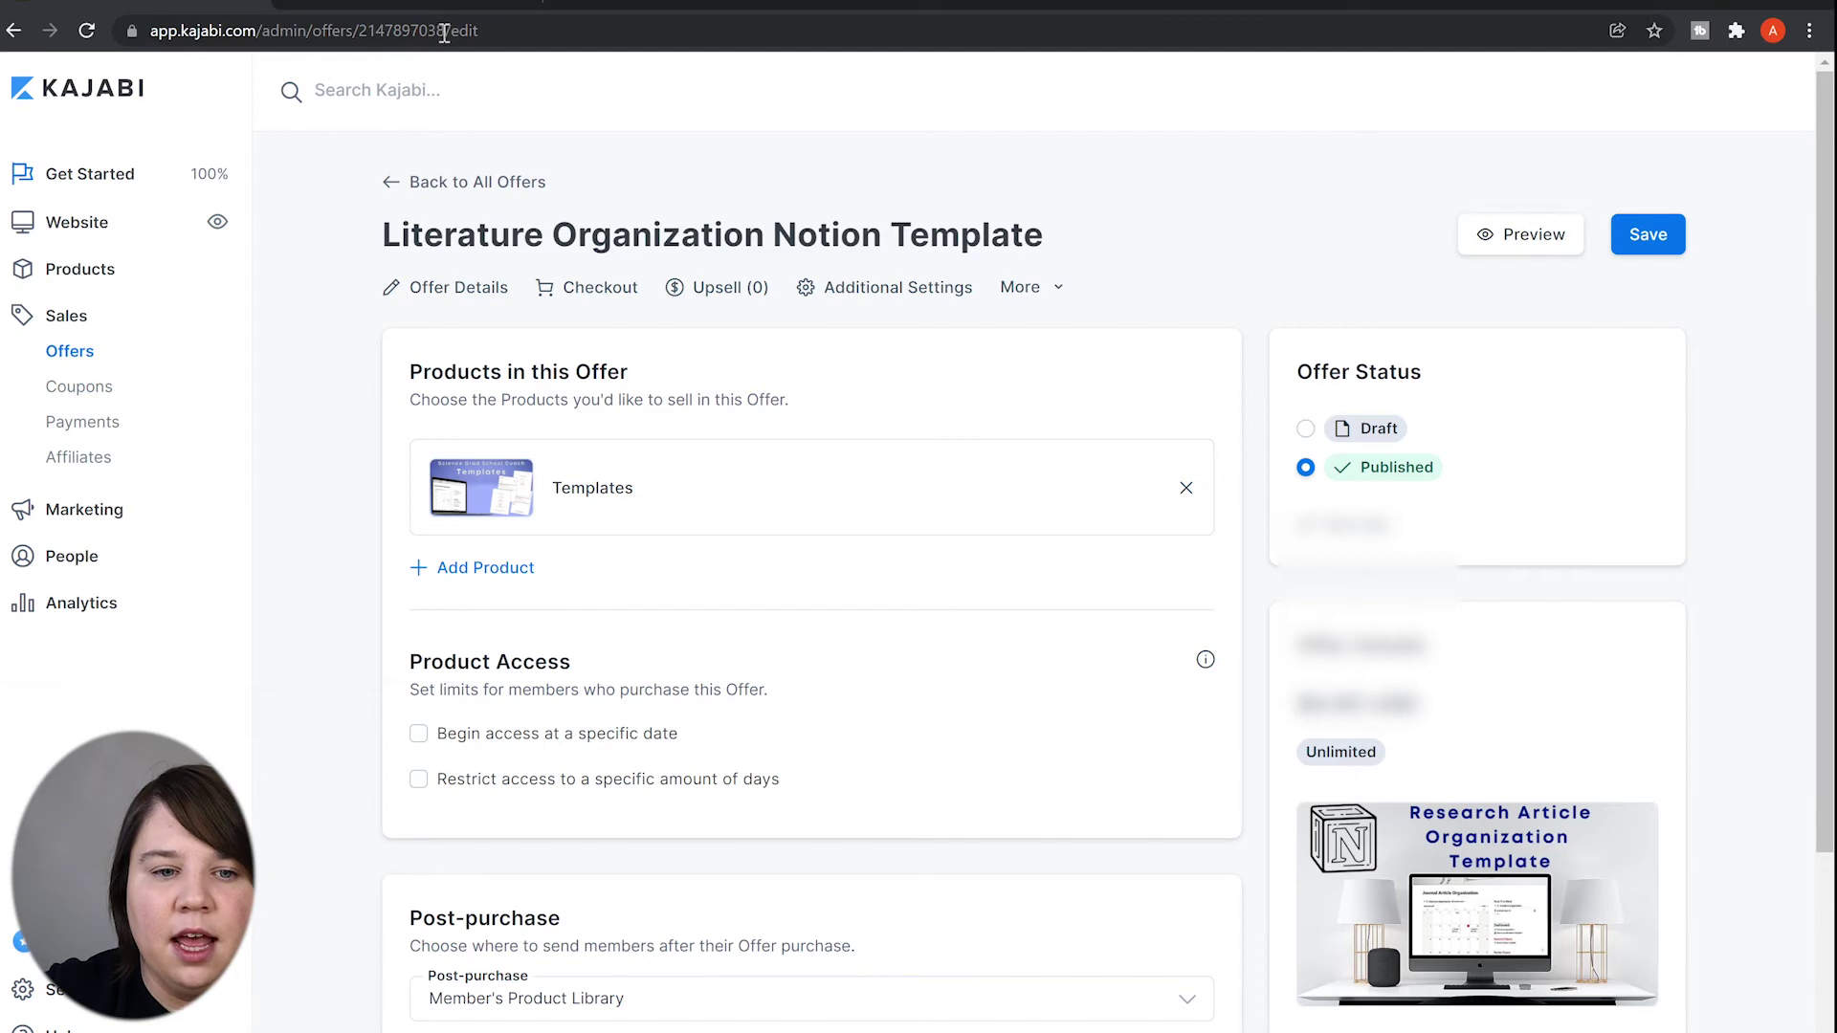
- Select the offer ID in the address bar, then open the Templates product
drag(445, 33, 357, 33)
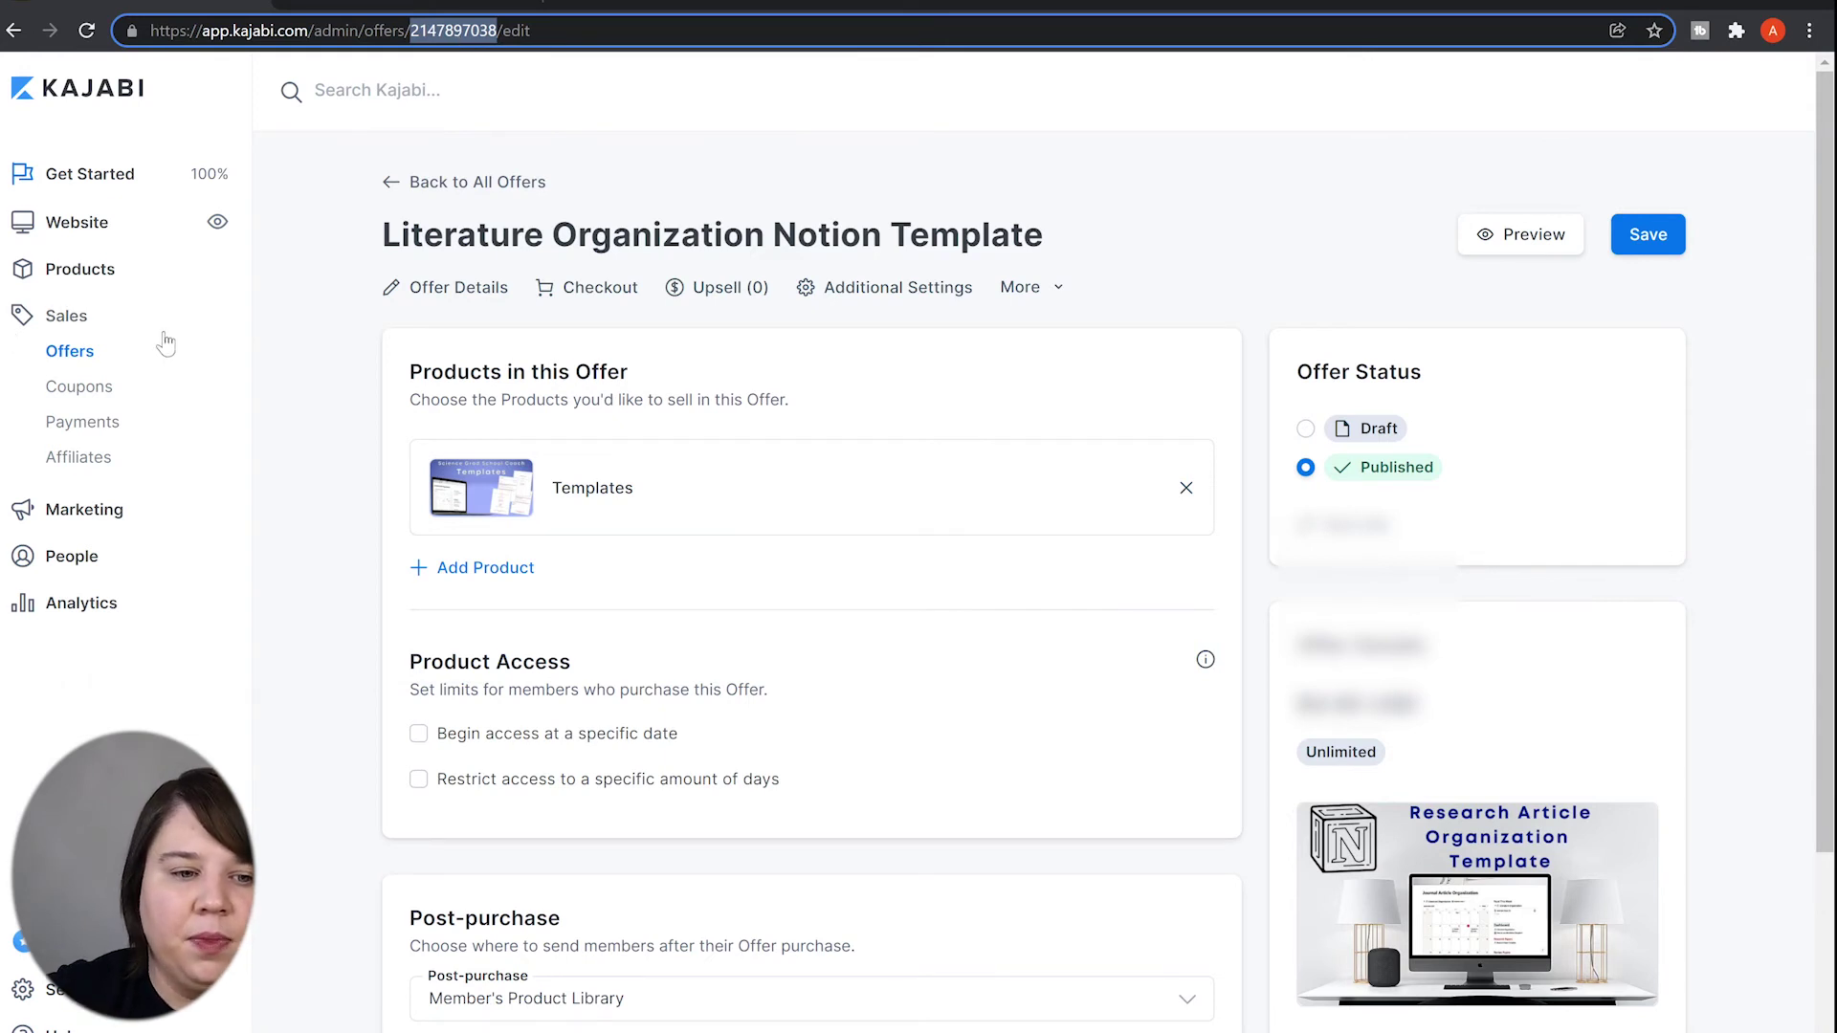
click(64, 280)
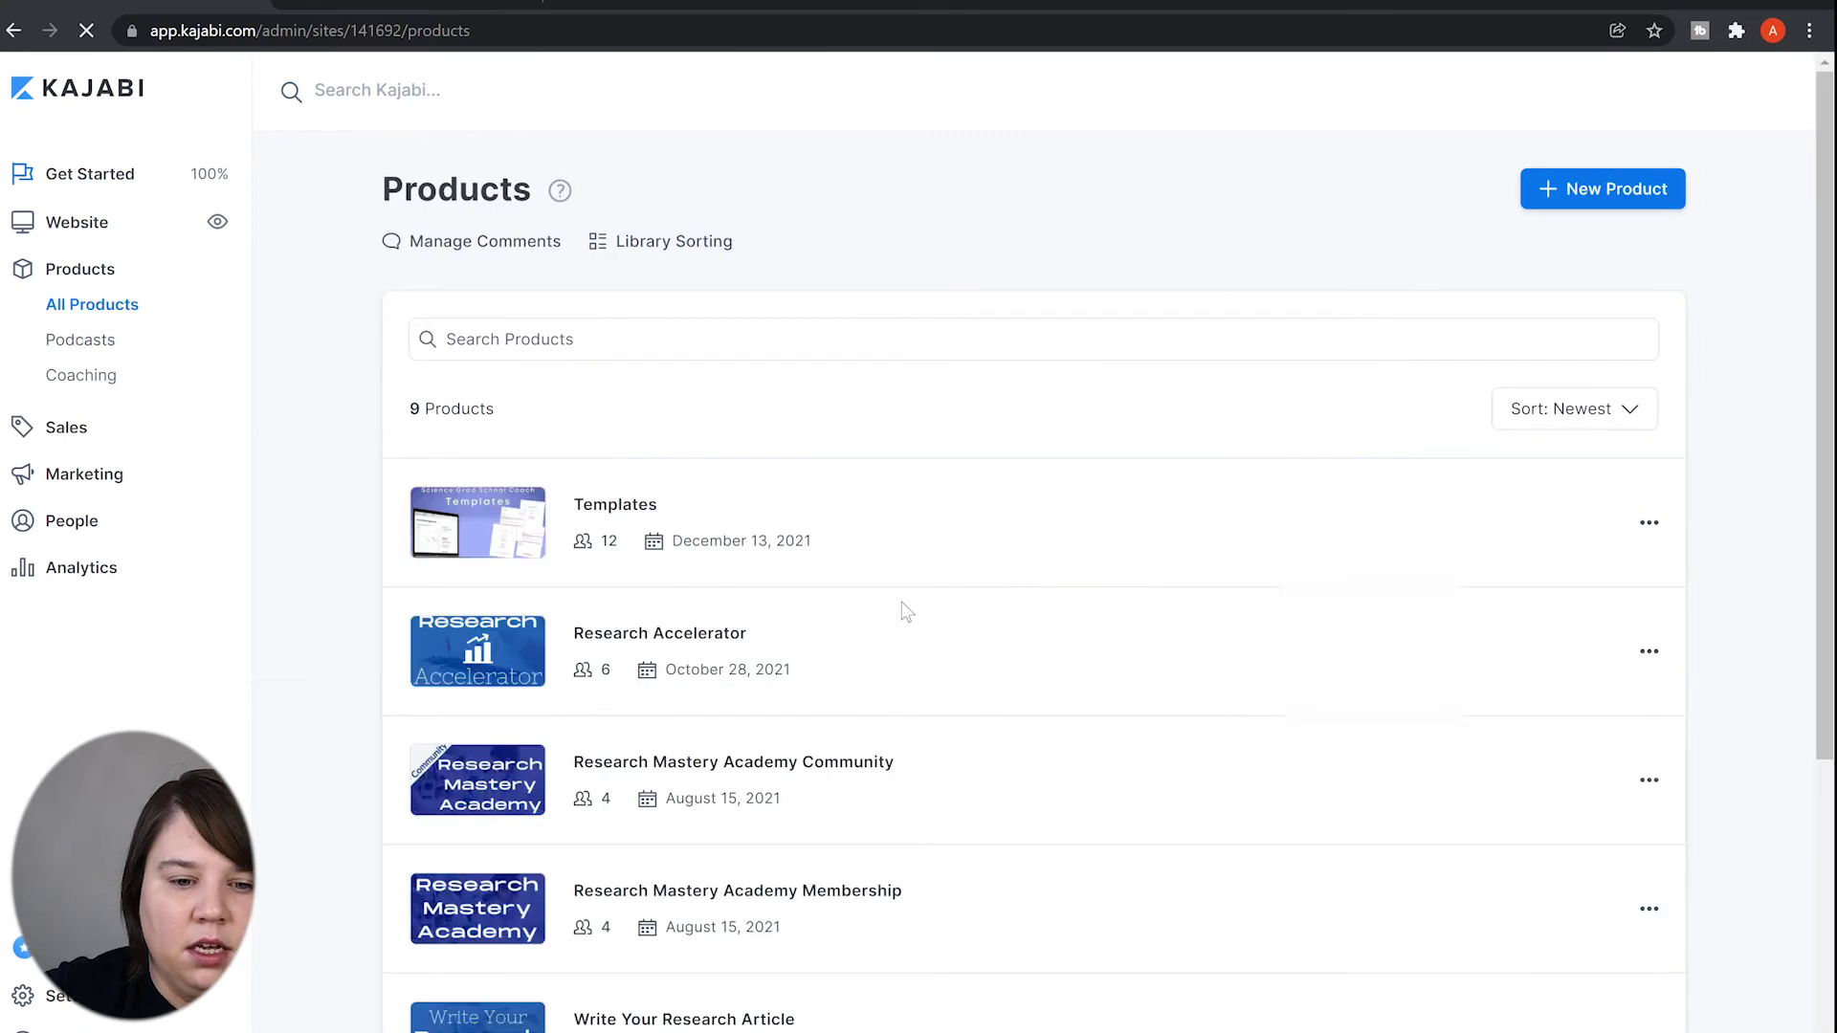
click(600, 512)
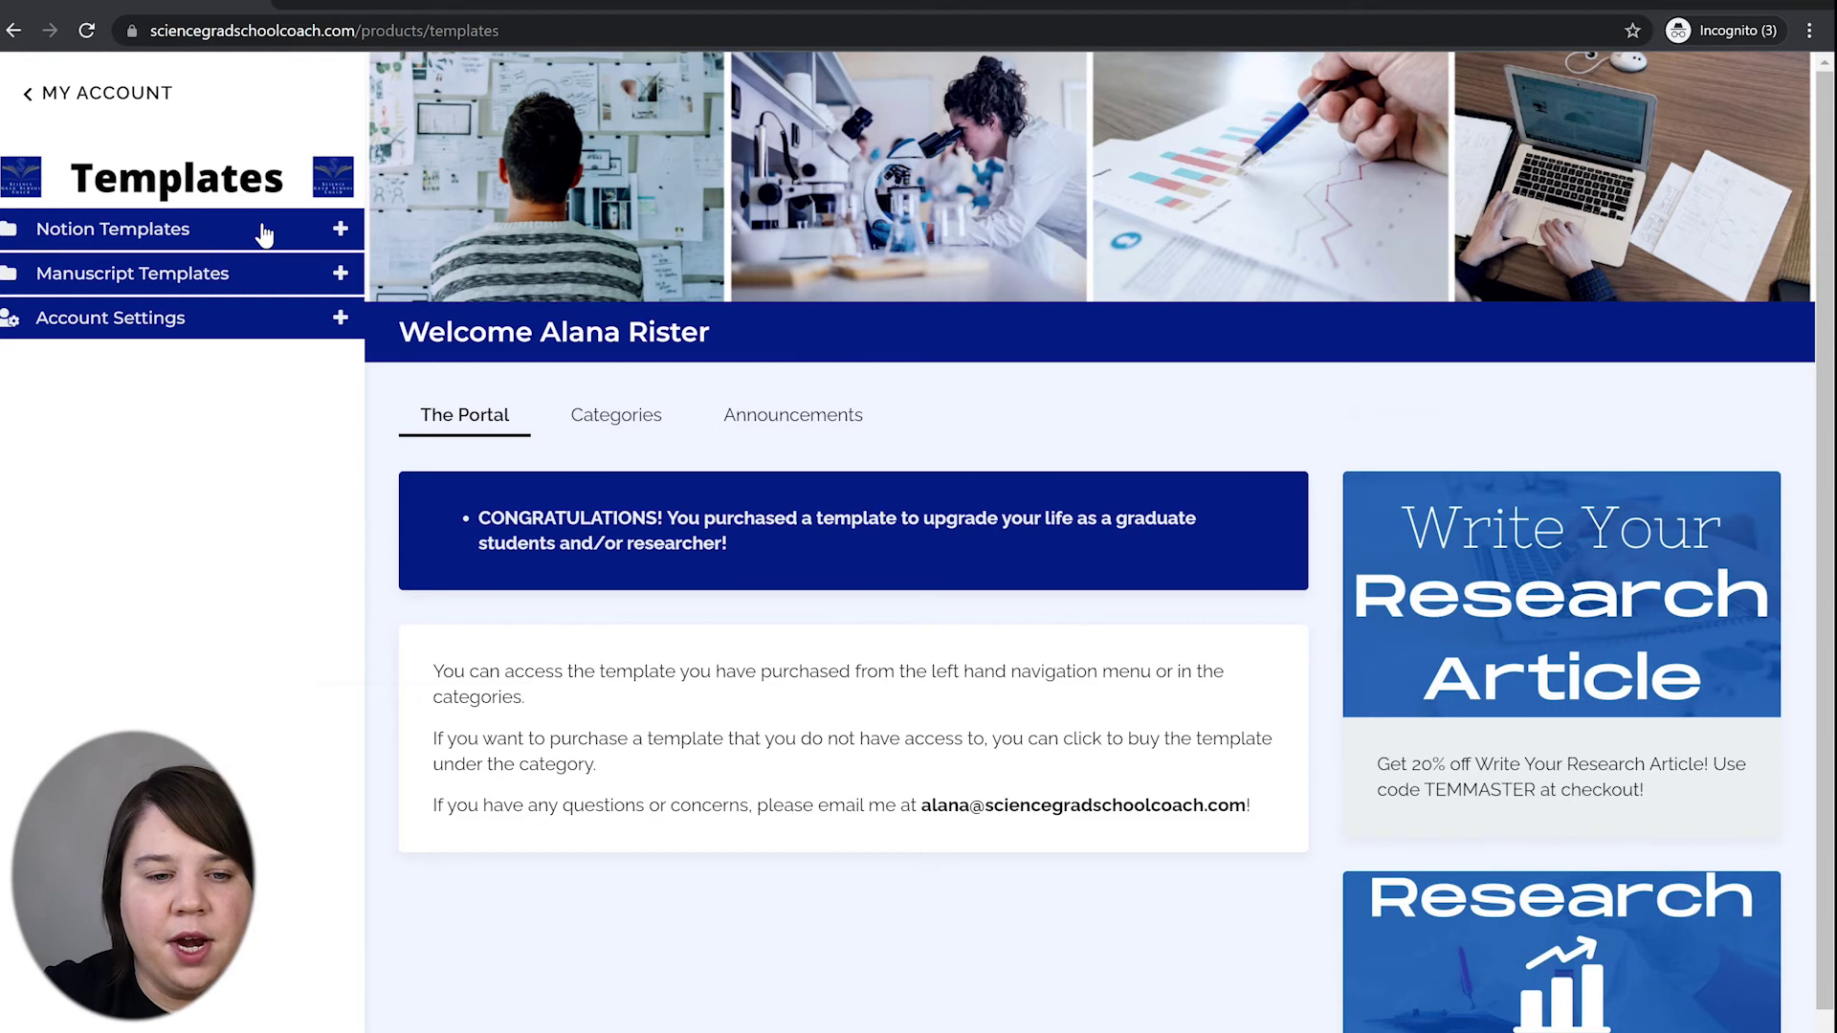
- Open the Task Management reading-list lesson, then follow the locked Literature Organization template's buy link
click(340, 229)
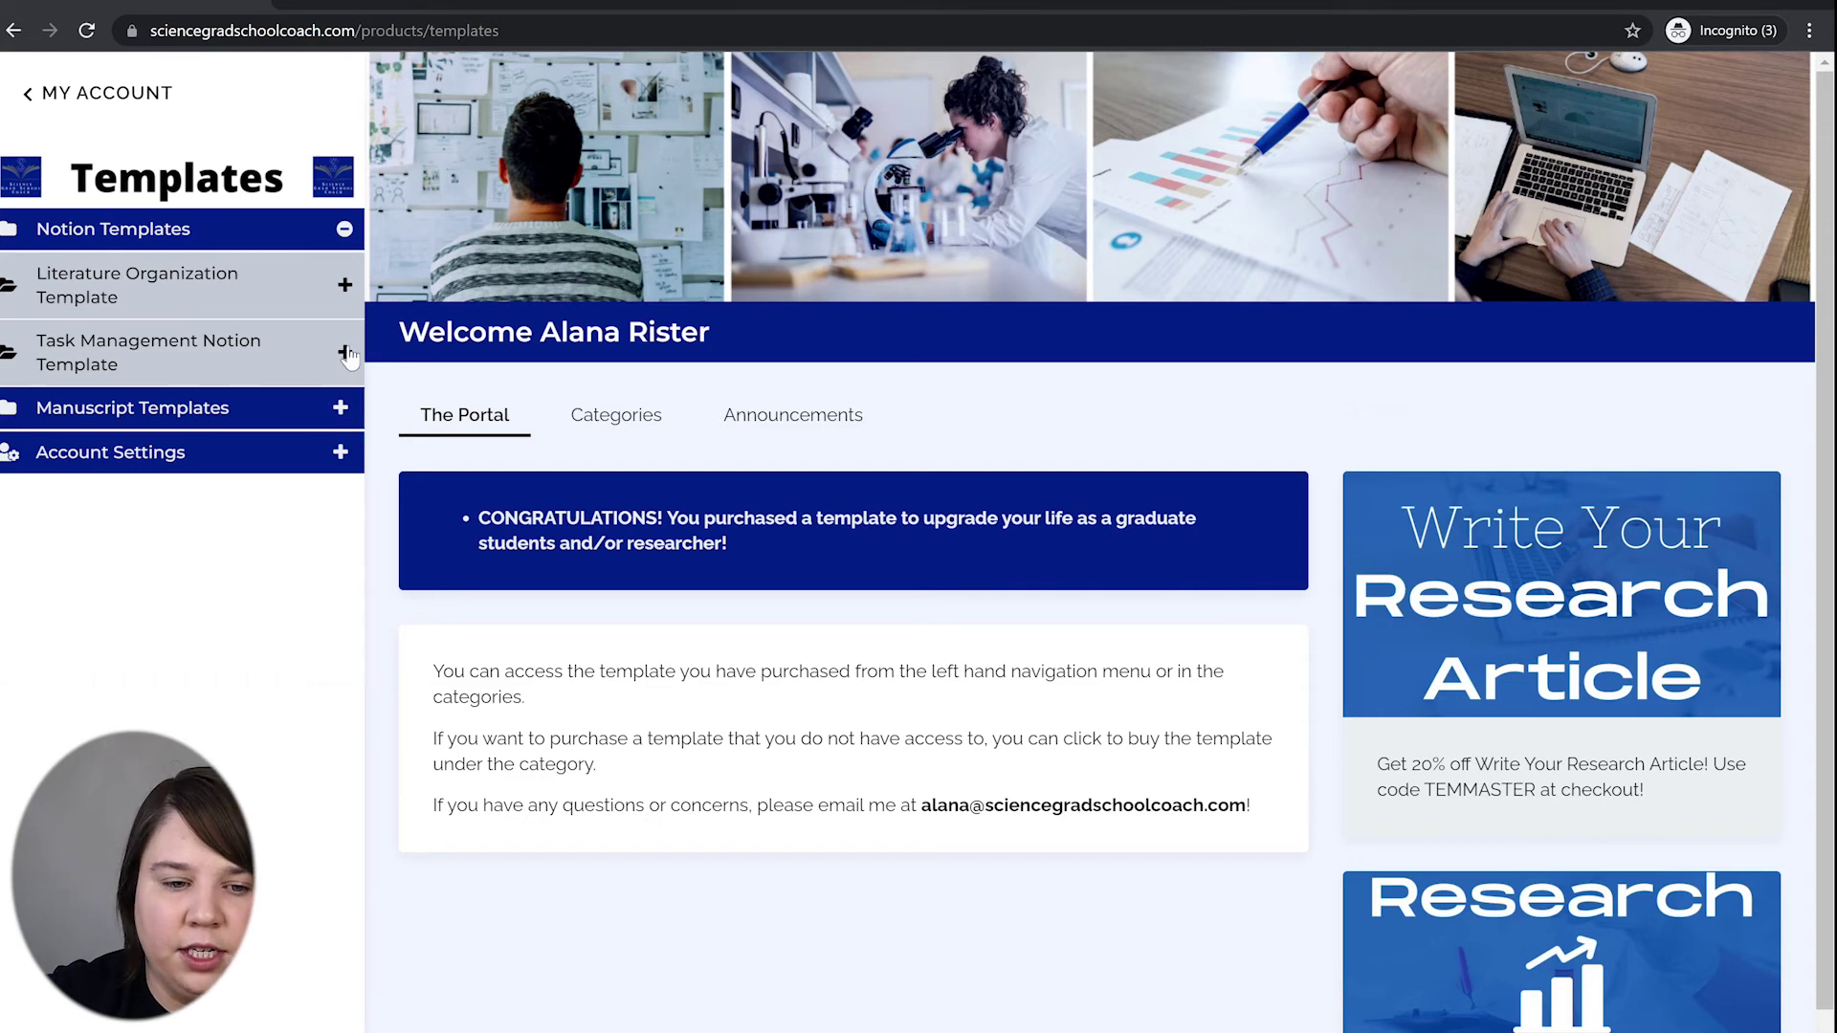
click(345, 353)
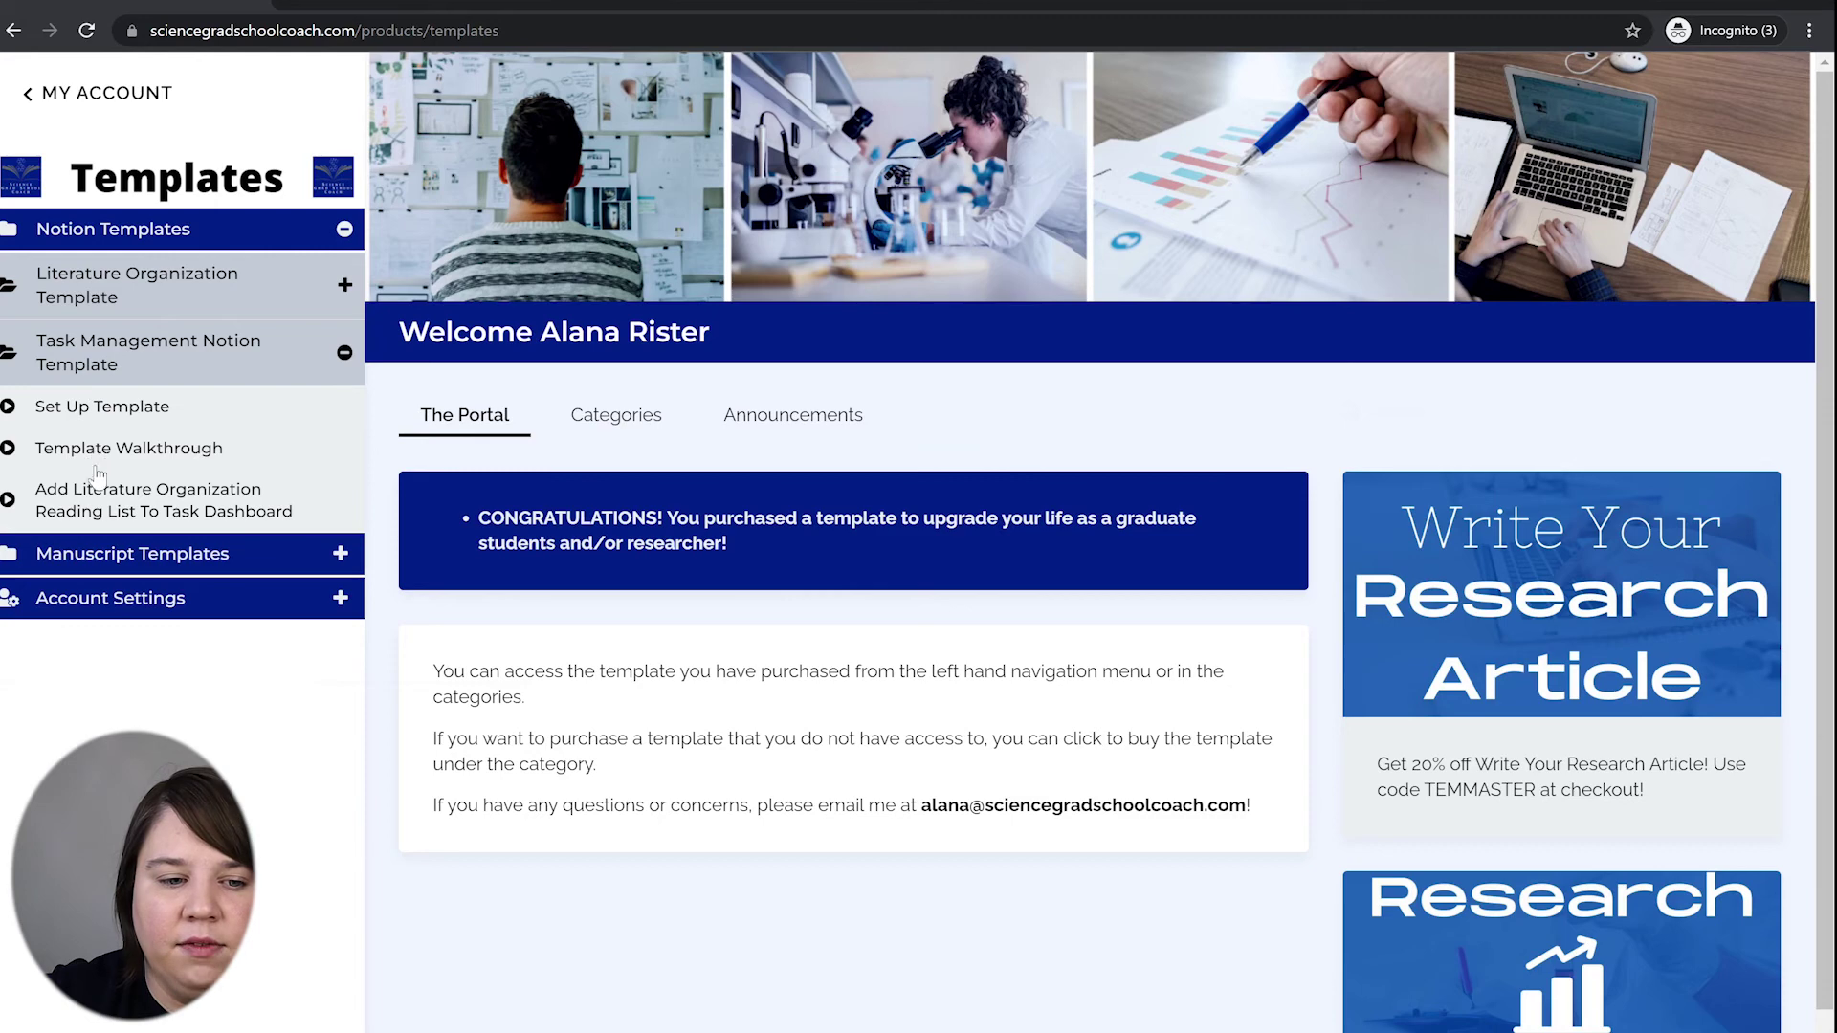
click(105, 512)
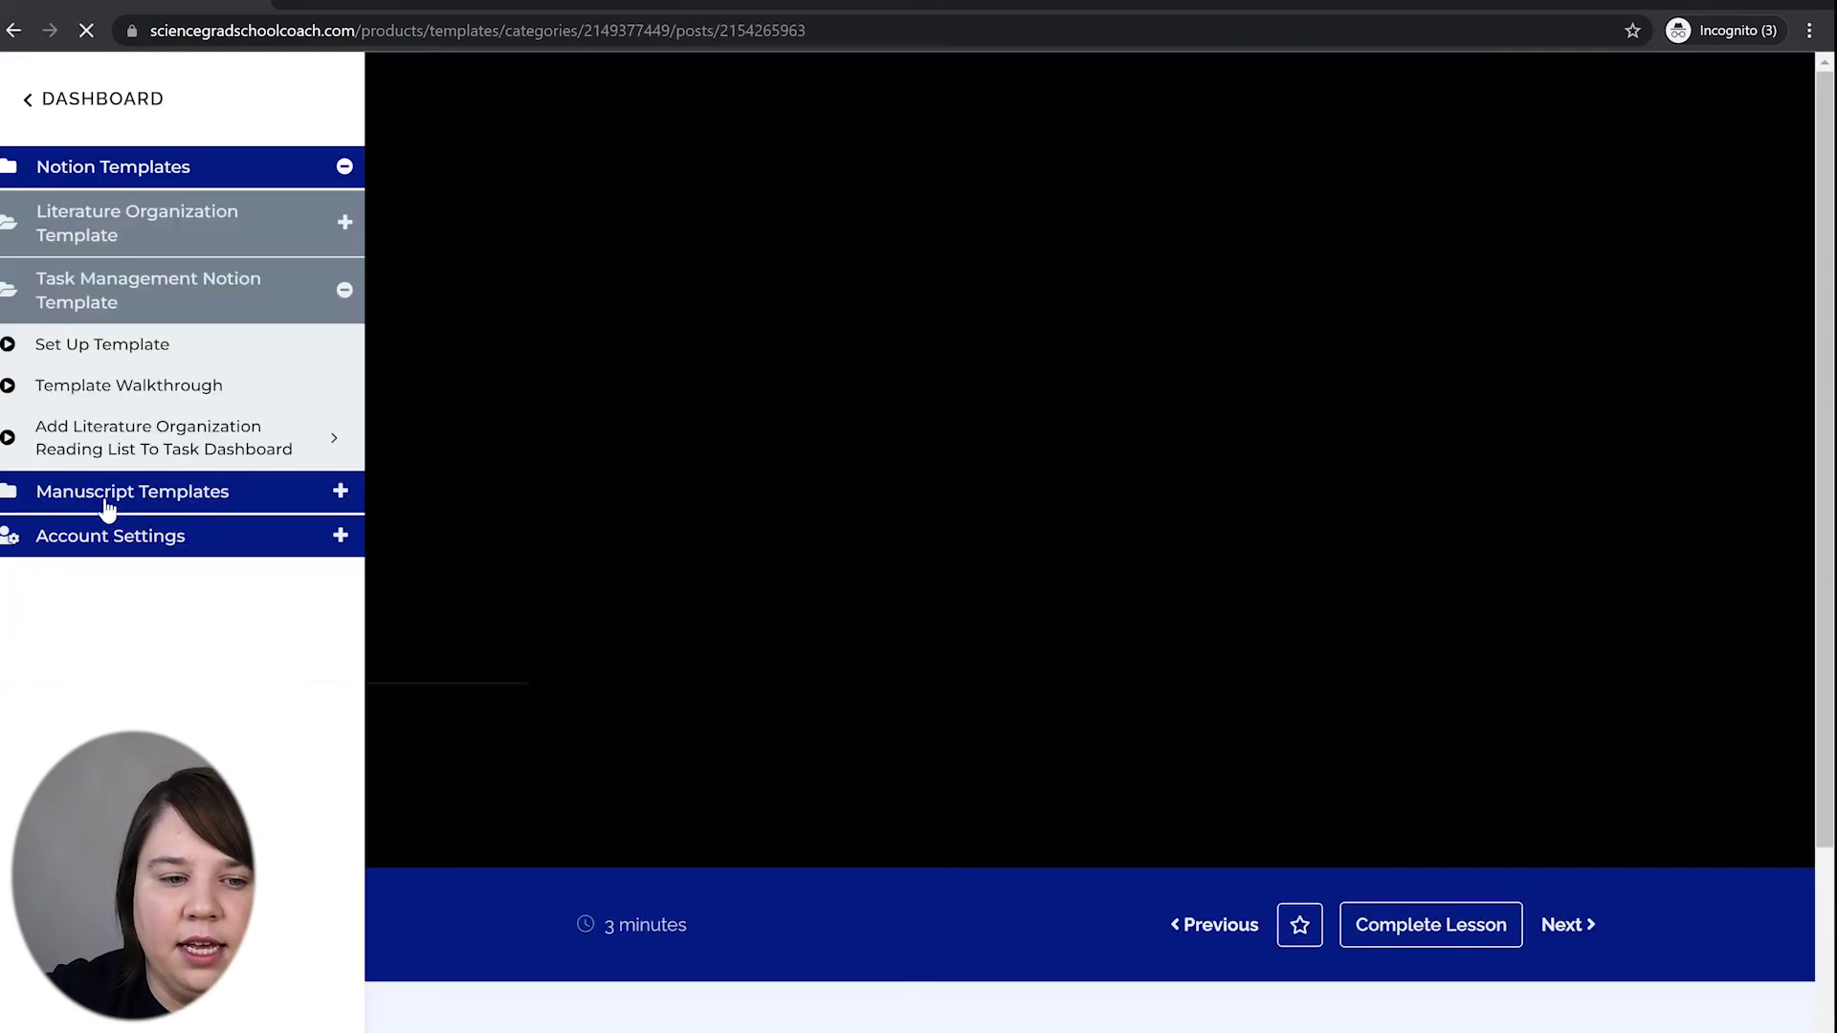
scroll(1107, 507, down, 4)
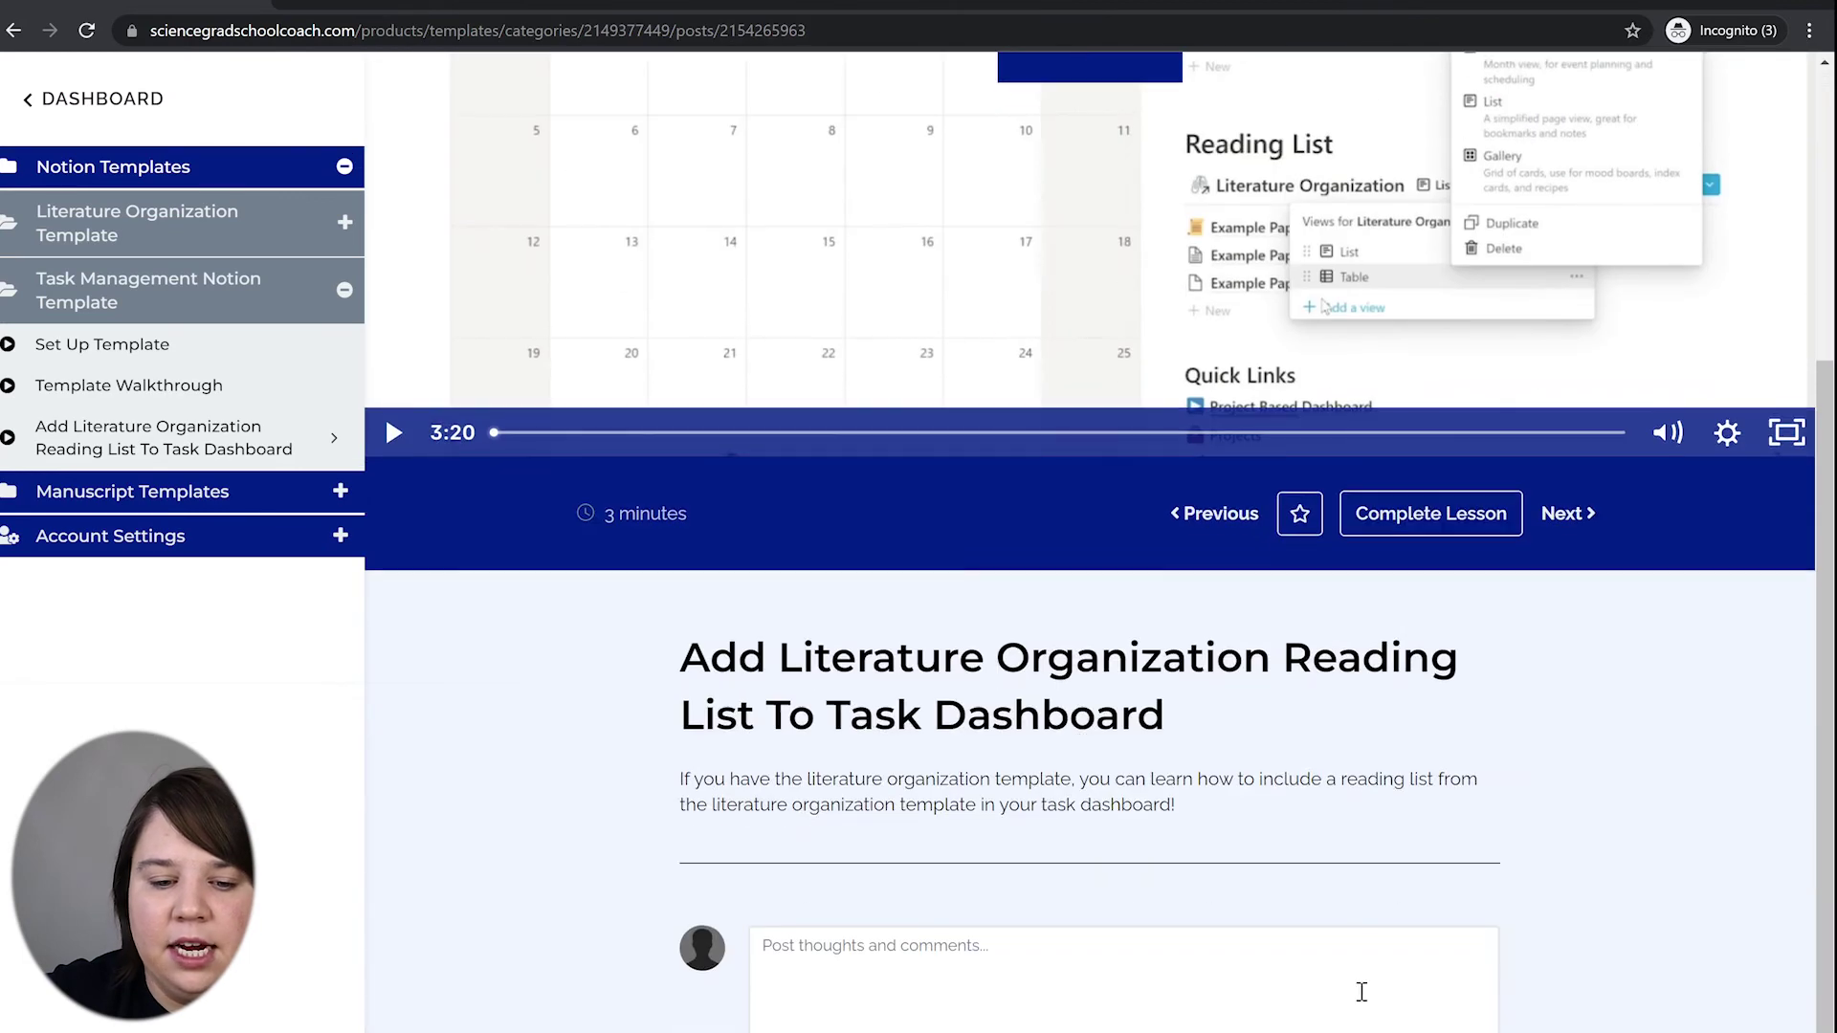
scroll(1490, 690, up, 4)
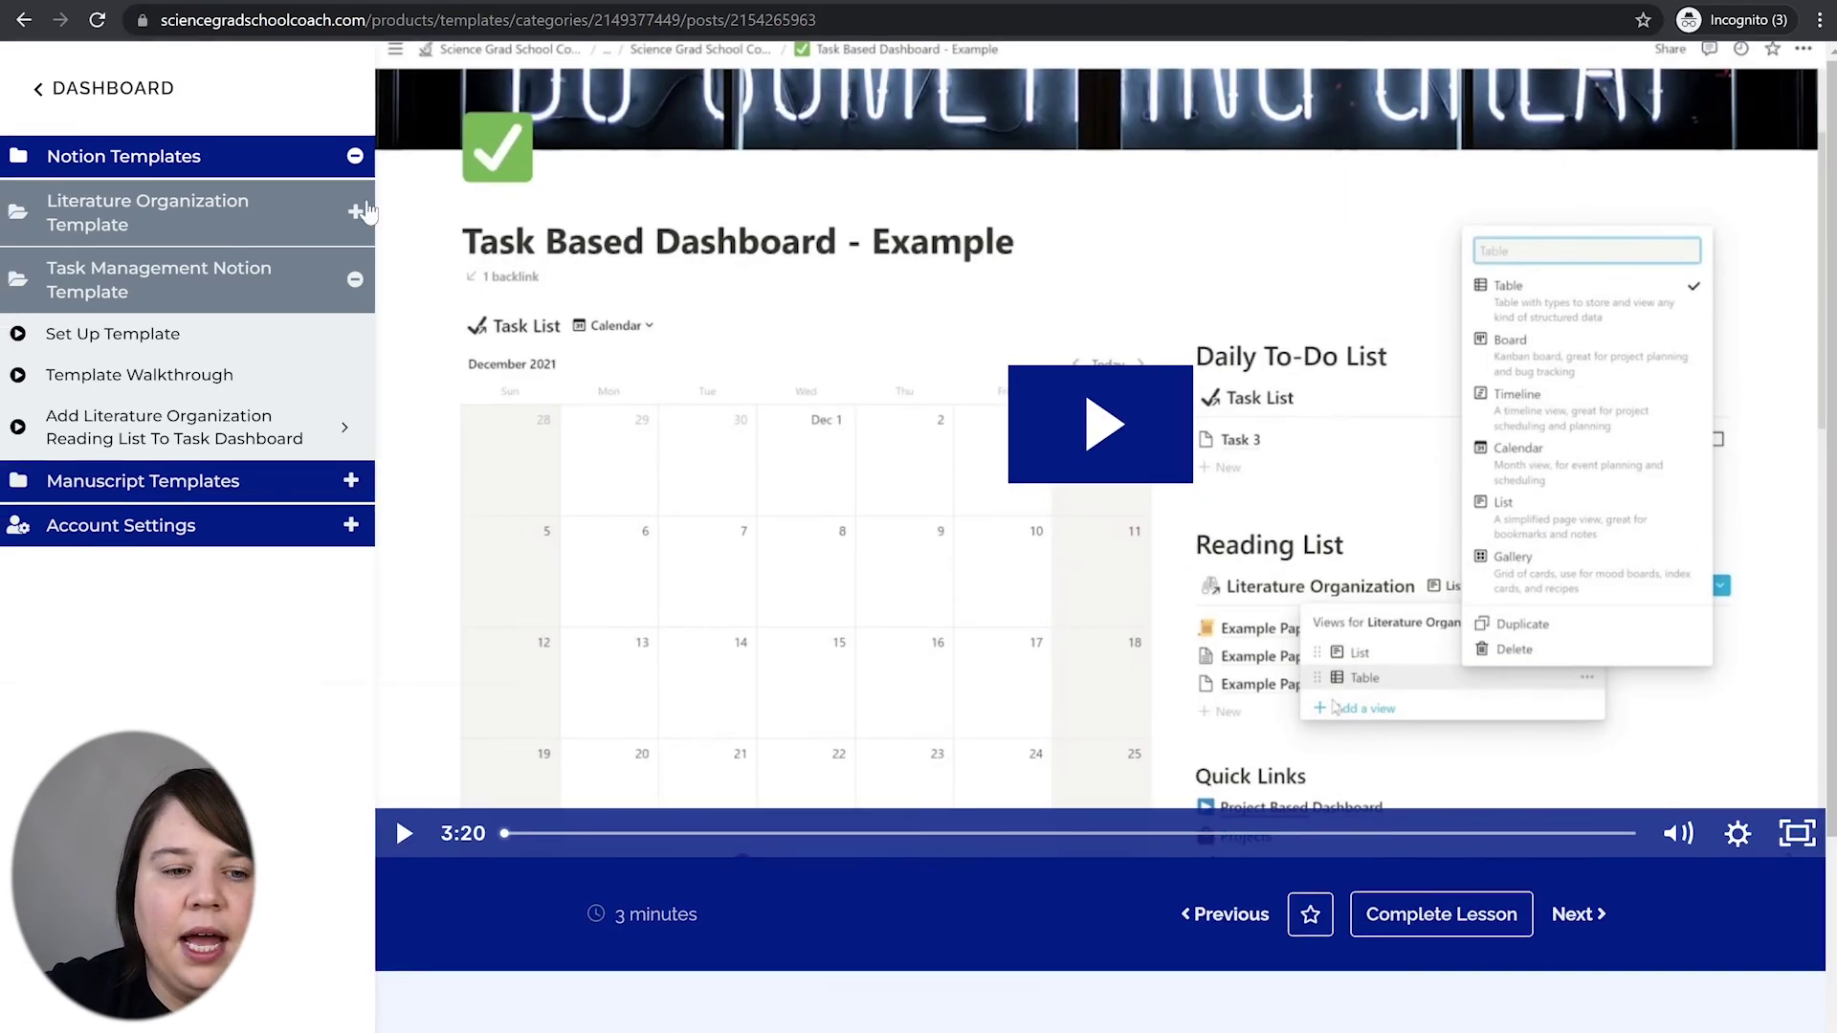
click(367, 212)
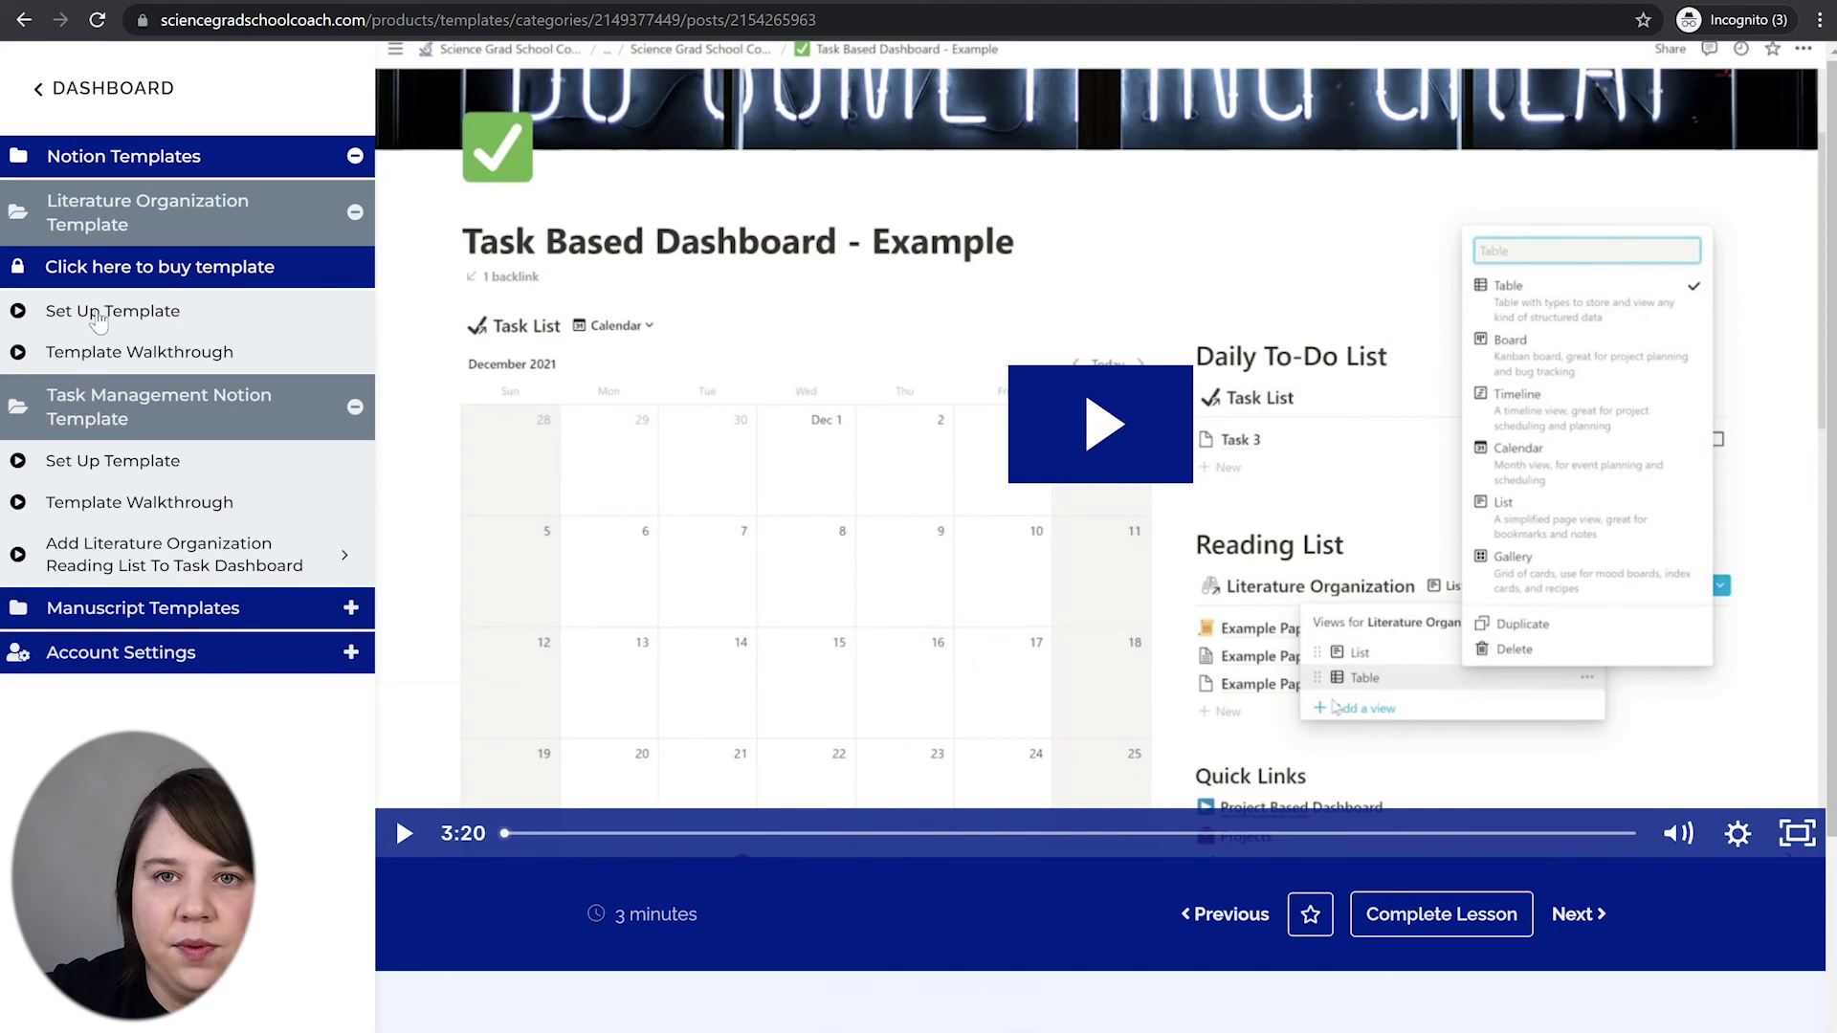
click(133, 275)
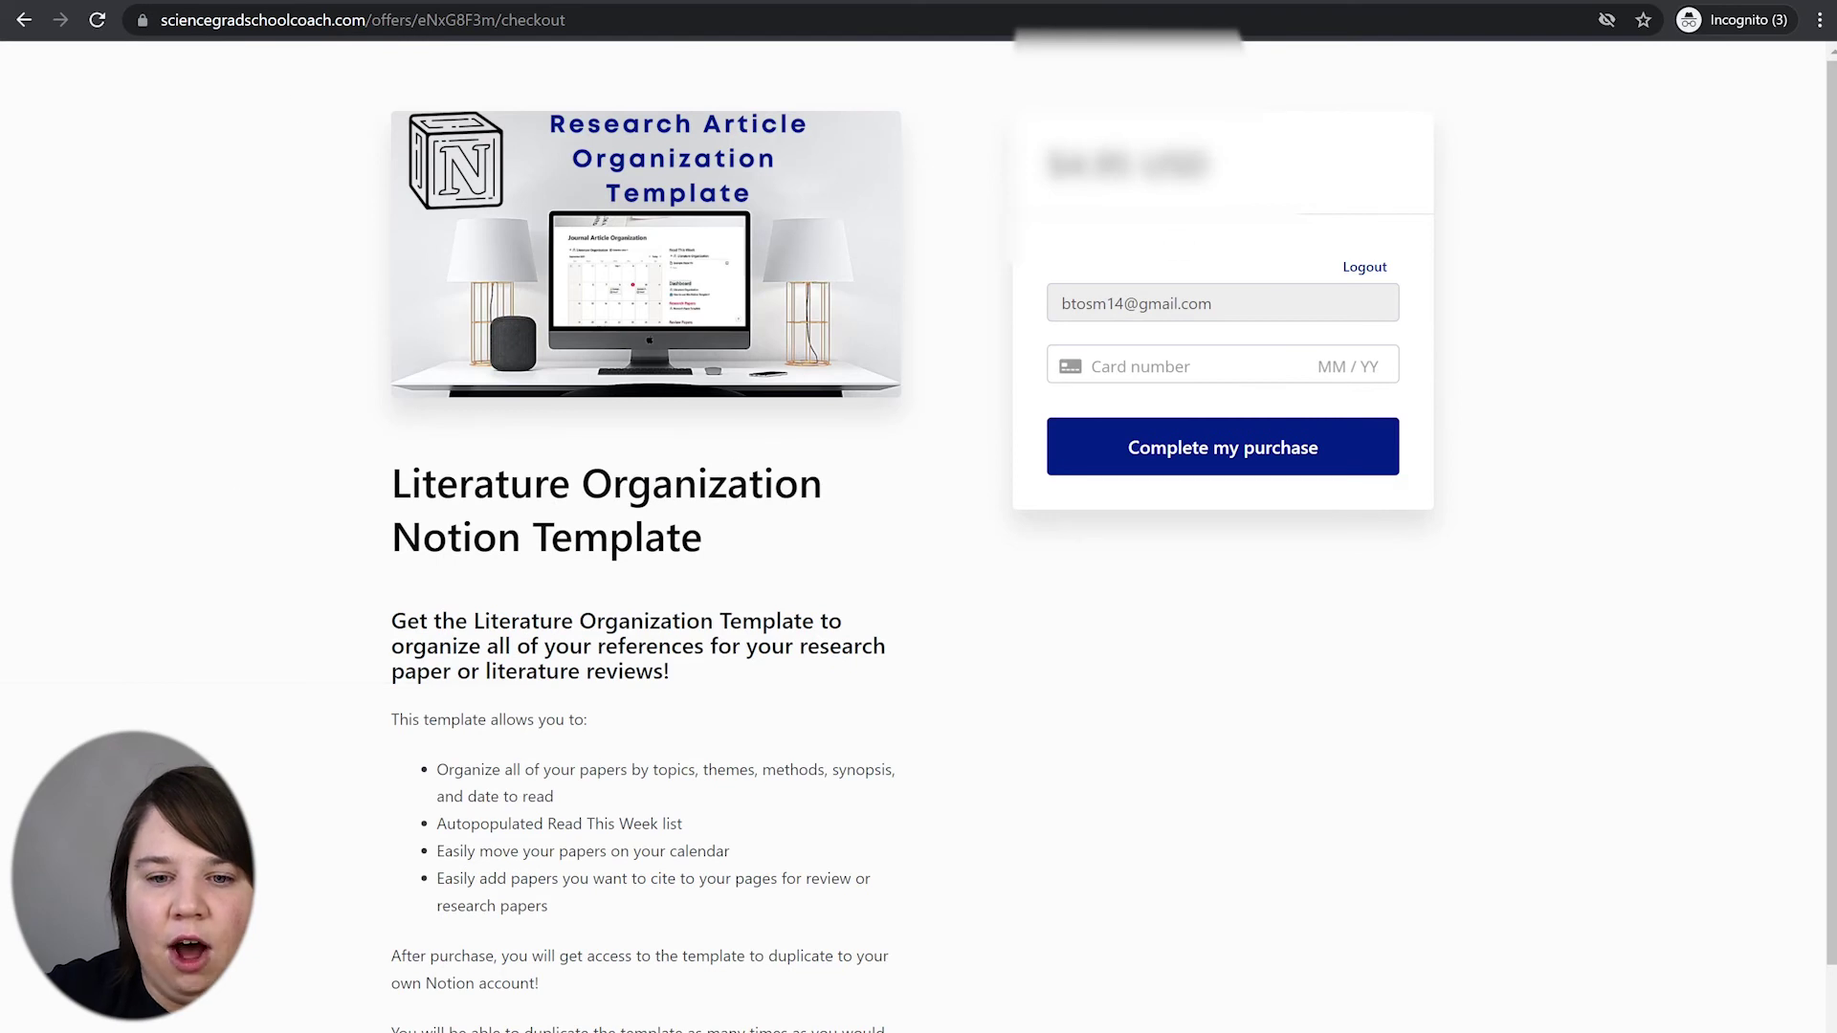
- Review the Literature Organization checkout, then follow the locked Manuscript Templates category's buy link
scroll(937, 584, down, 2)
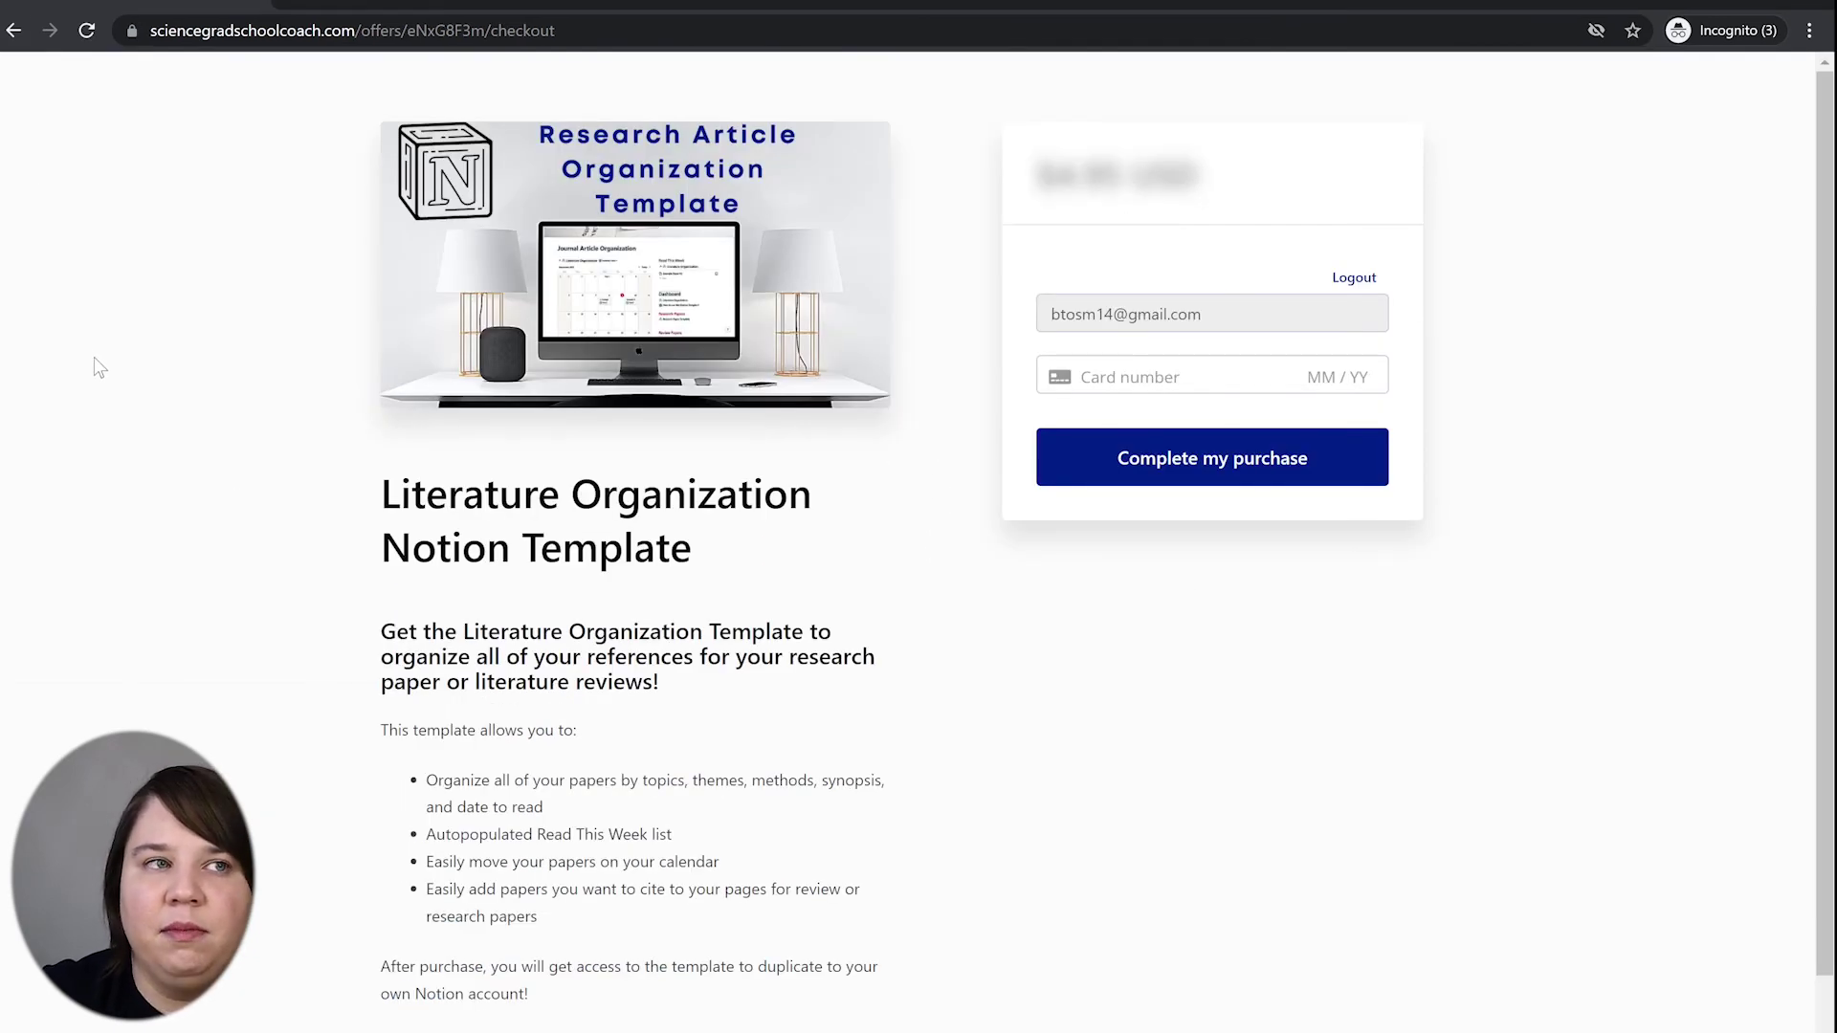
click(13, 32)
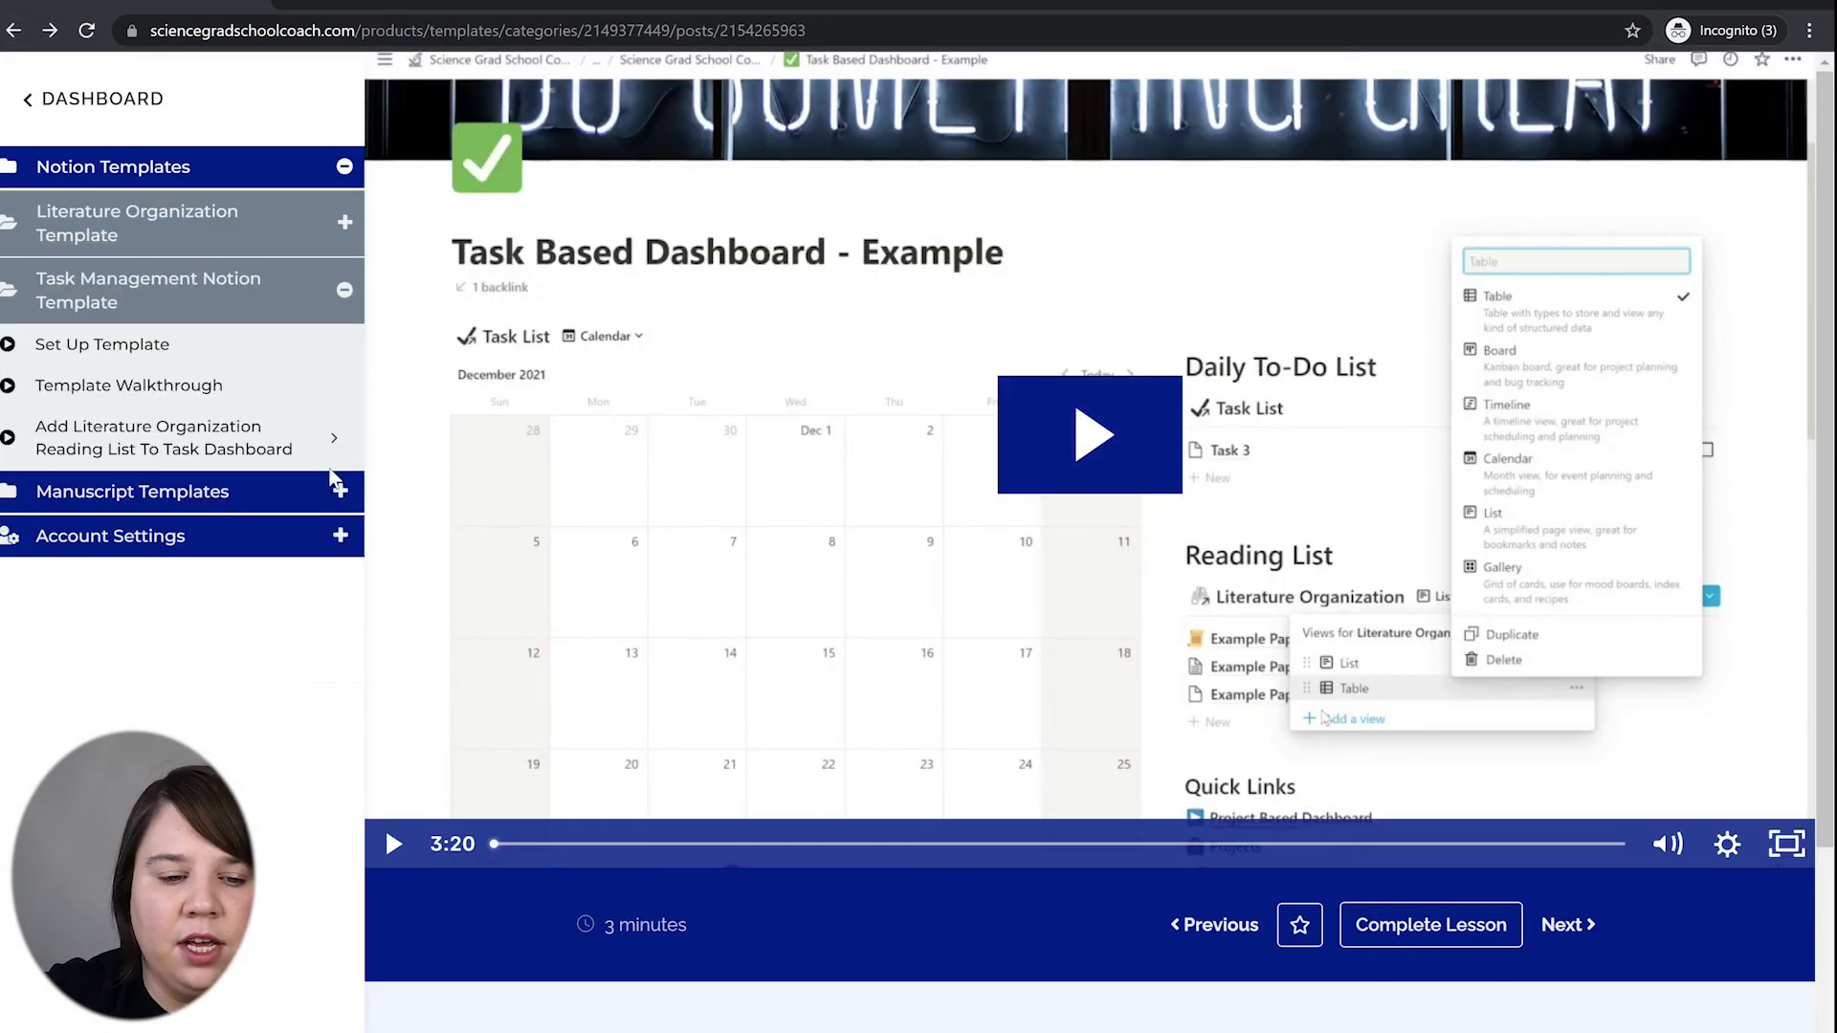
click(340, 489)
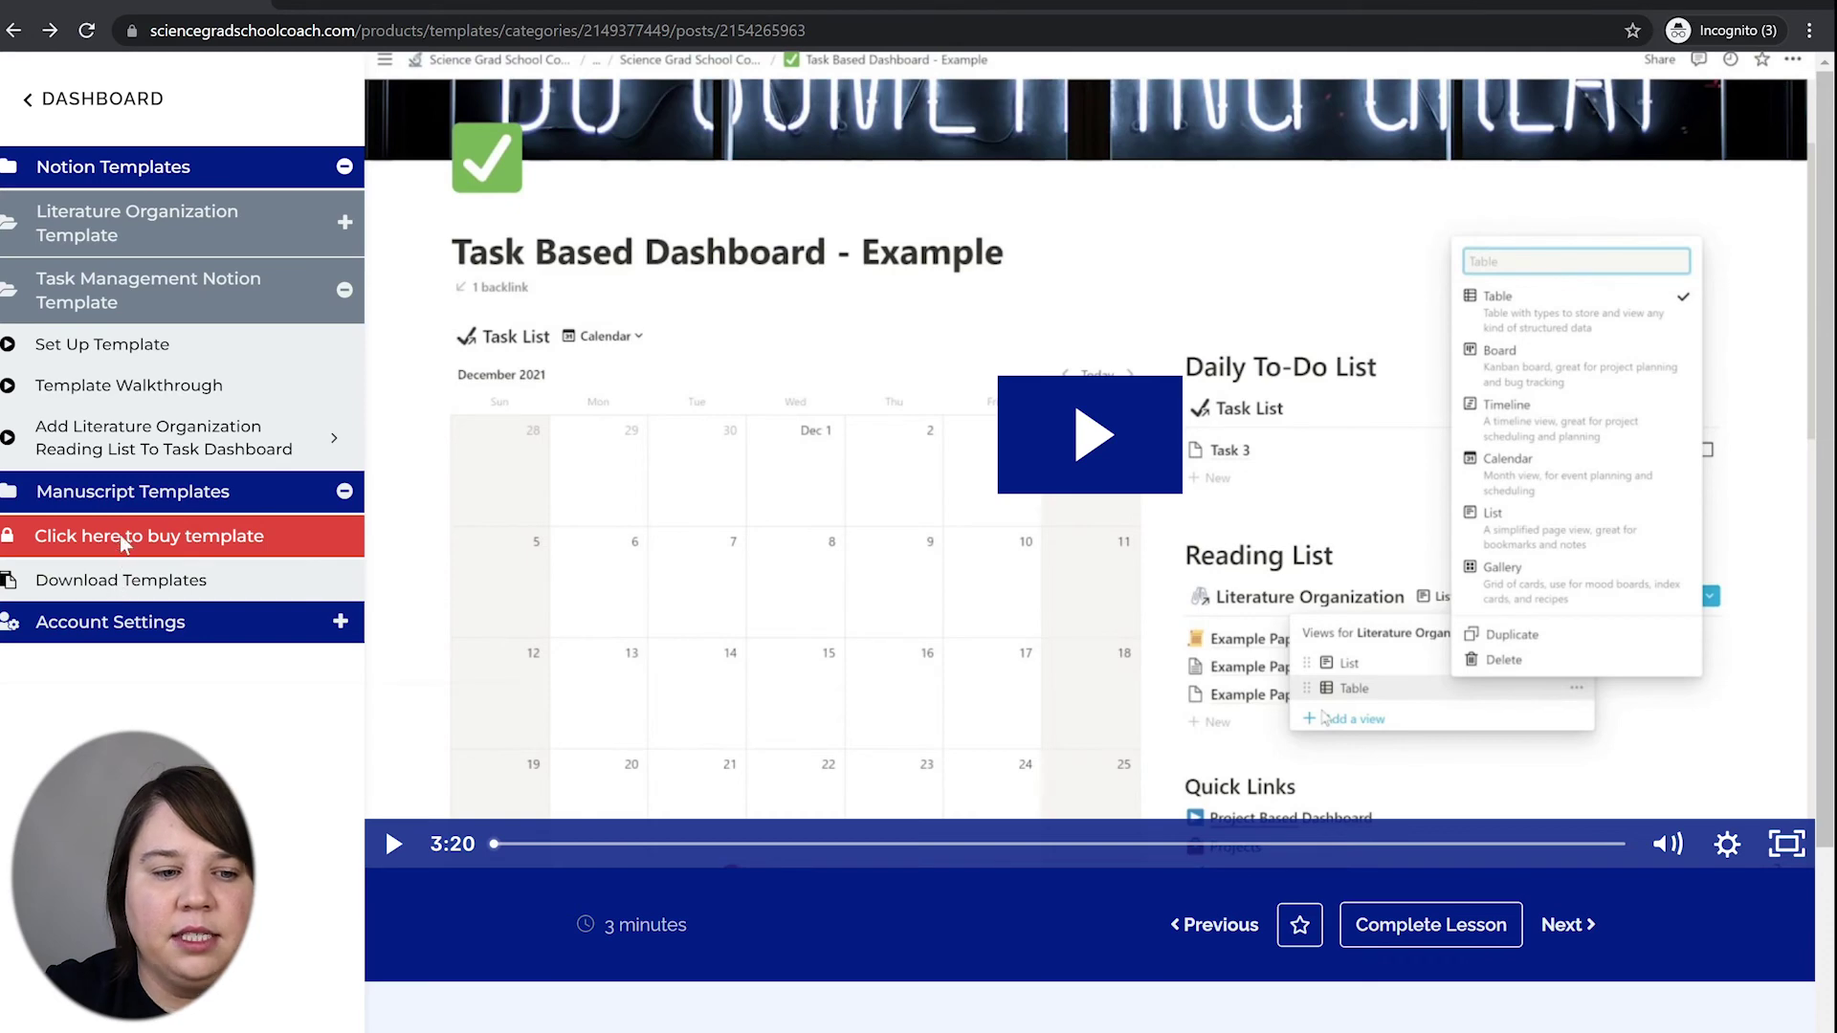
click(124, 539)
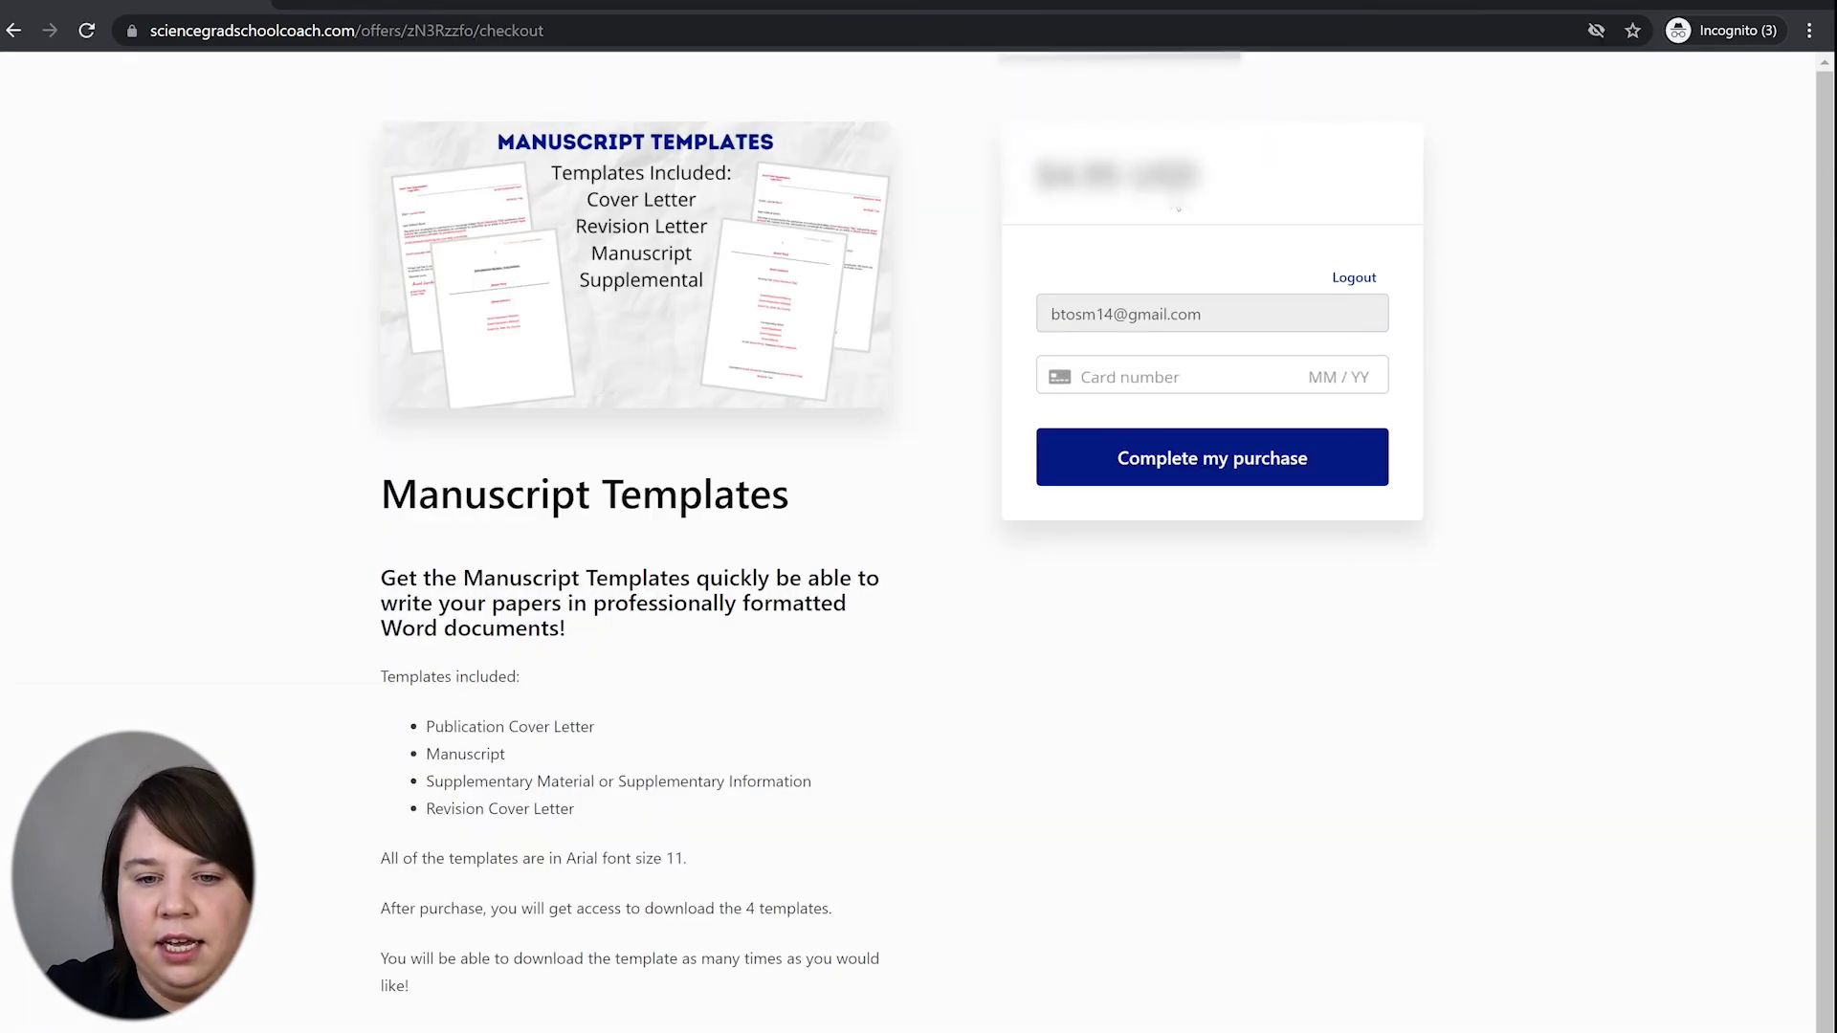
scroll(894, 767, down, 1)
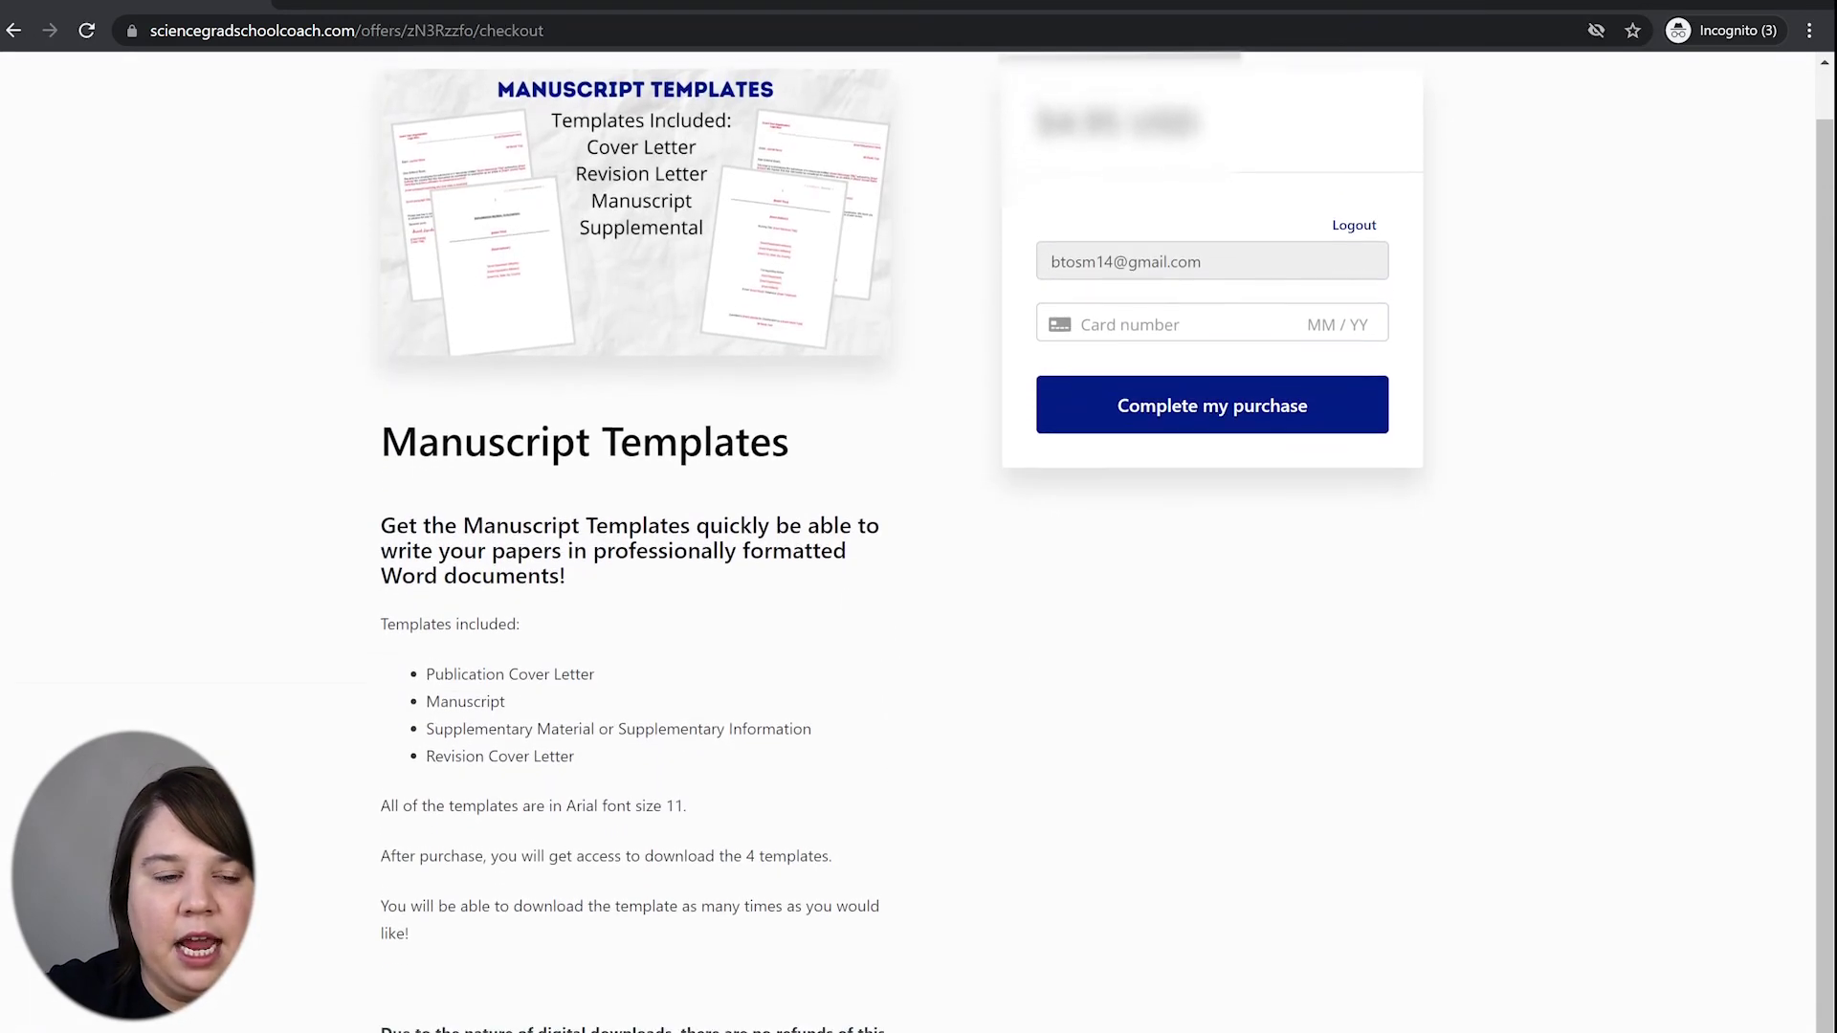
- Go back from the Manuscript Templates checkout to the reading-list lesson page
click(12, 31)
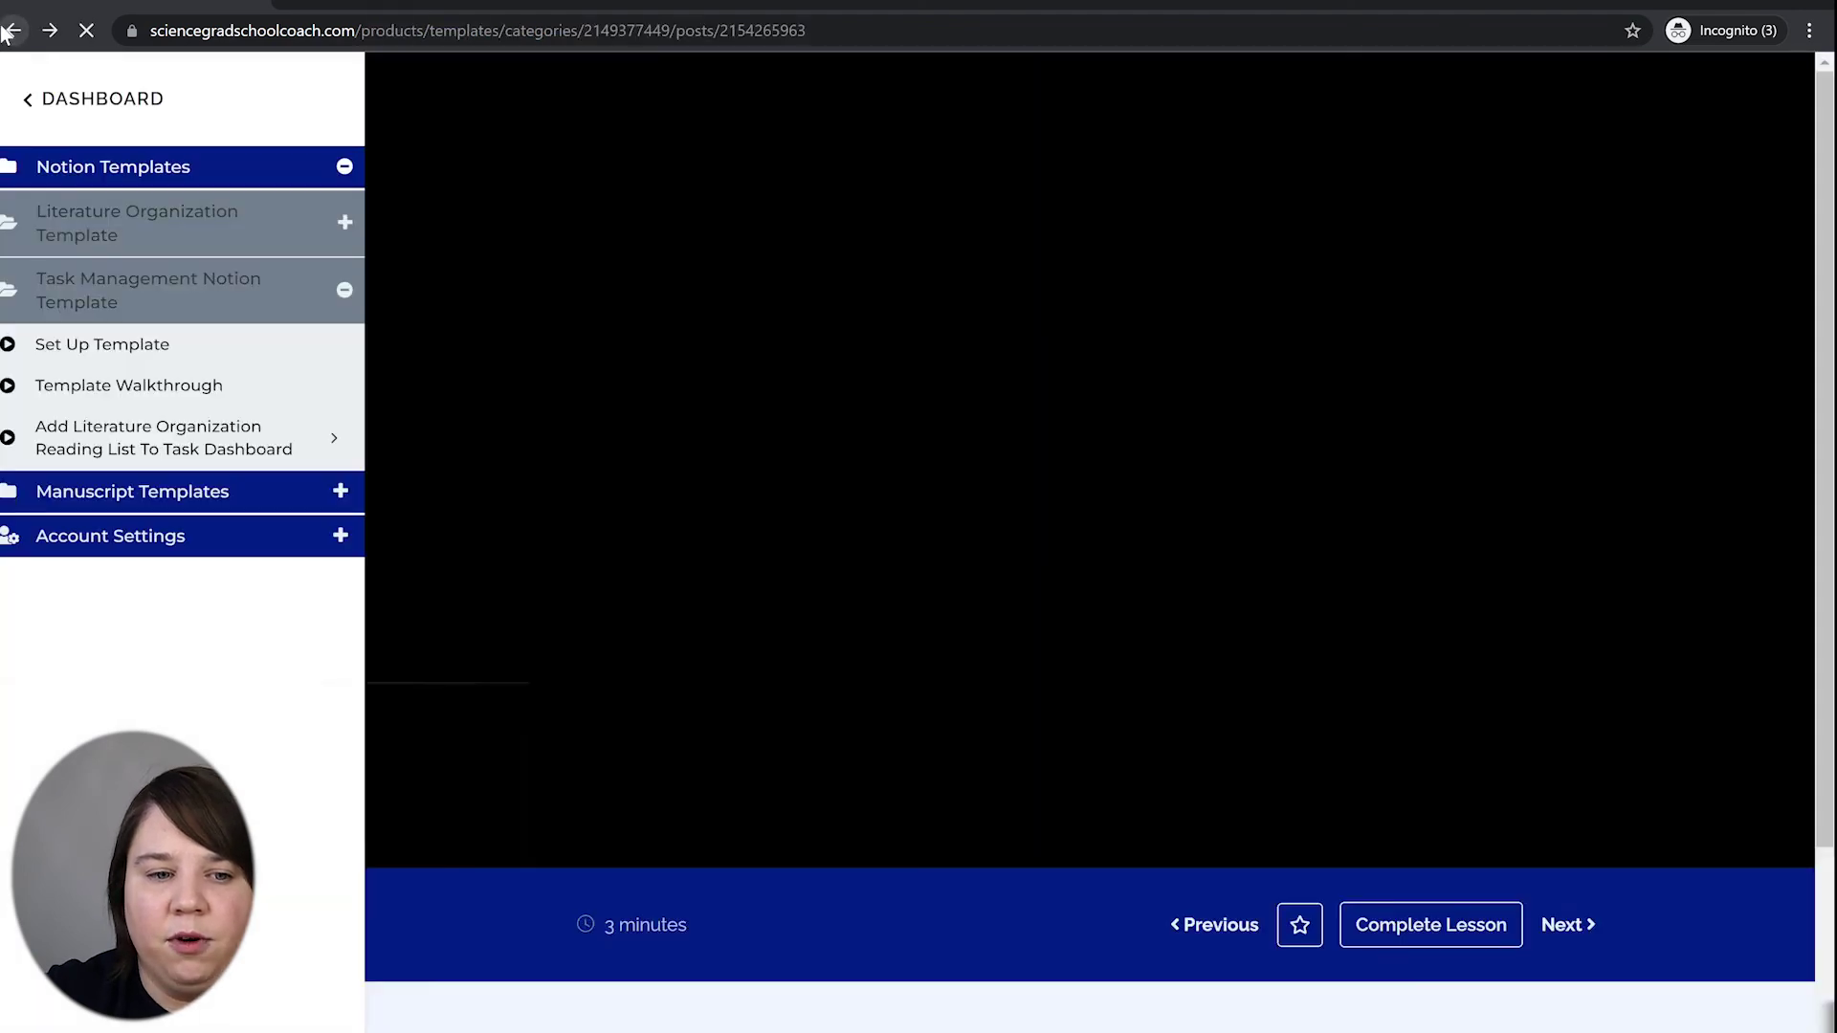